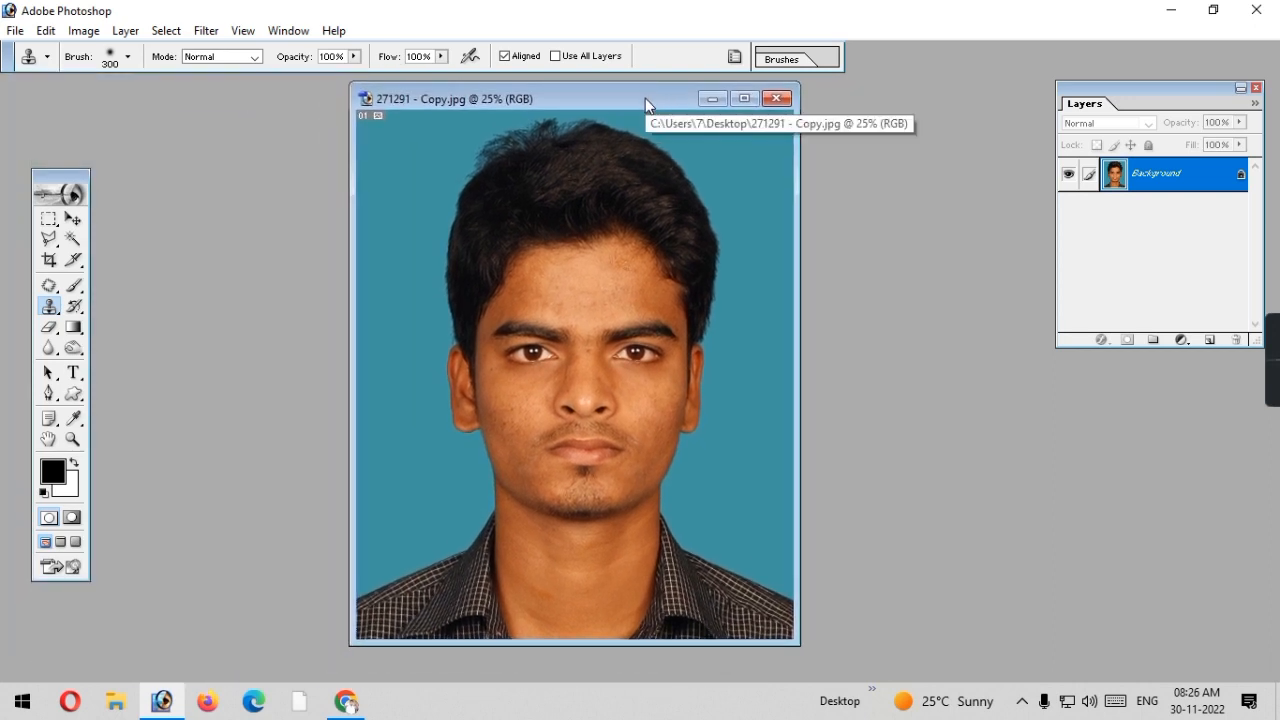
# Step: Maximize the portrait's window and brighten the photo with an RGB Curves point at input 121, output 136
pyautogui.doubleClick(645, 98)
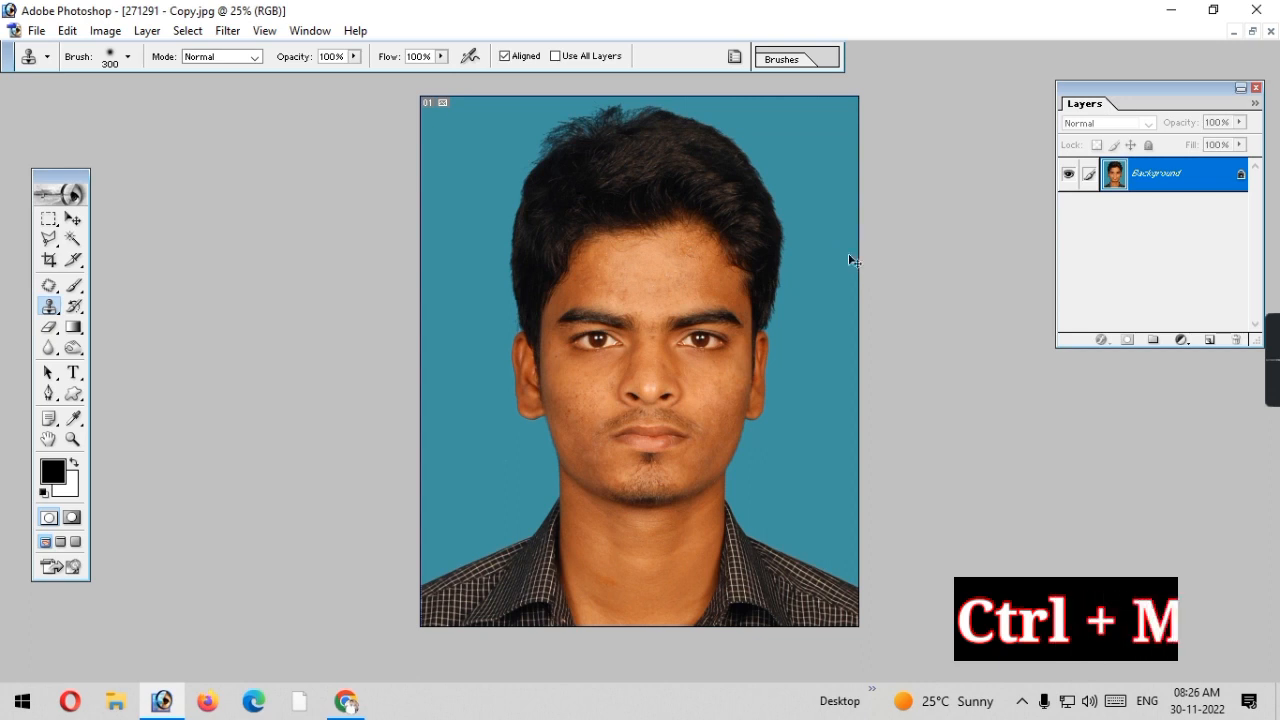
pyautogui.hotkey('ctrl', 'm')
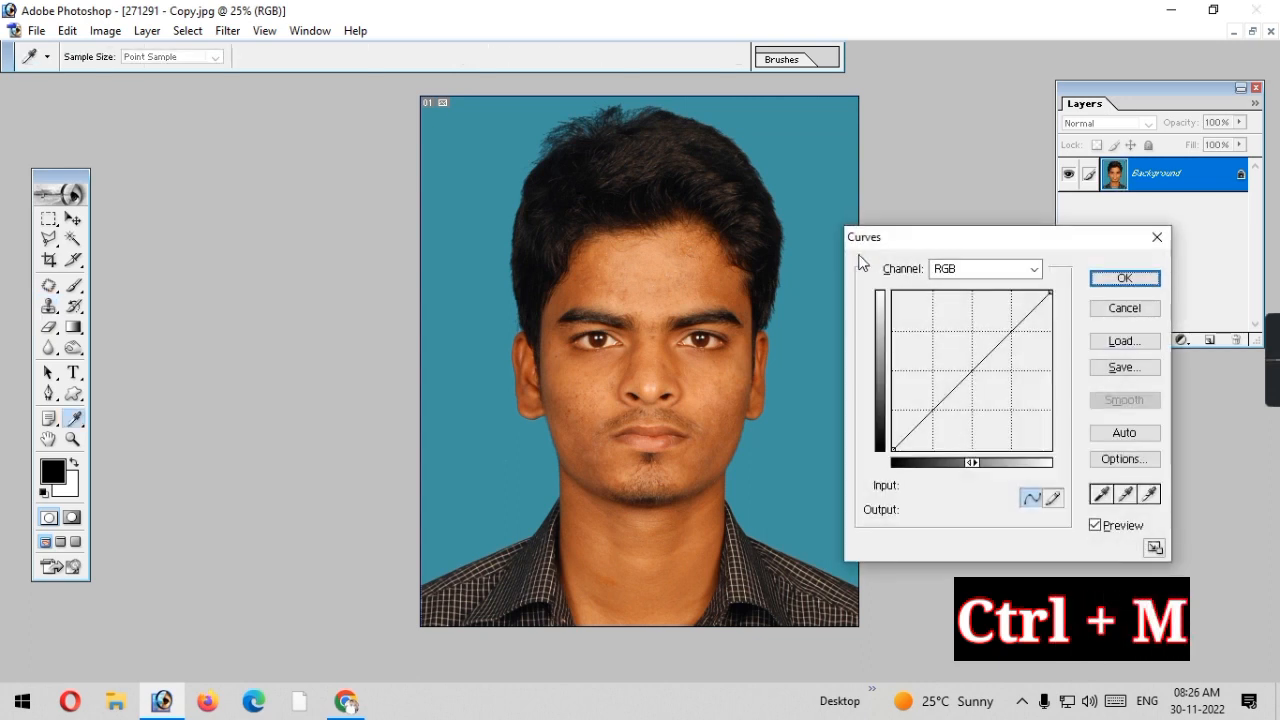
pyautogui.click(966, 364)
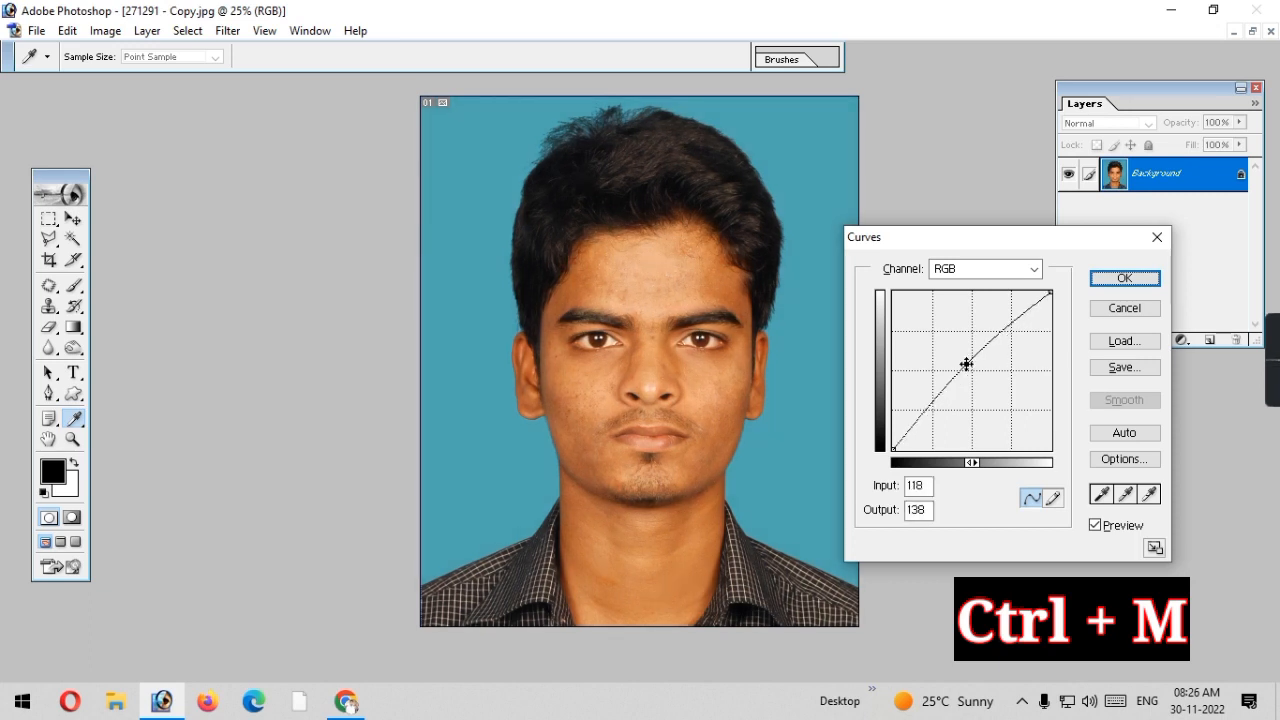
pyautogui.click(1128, 280)
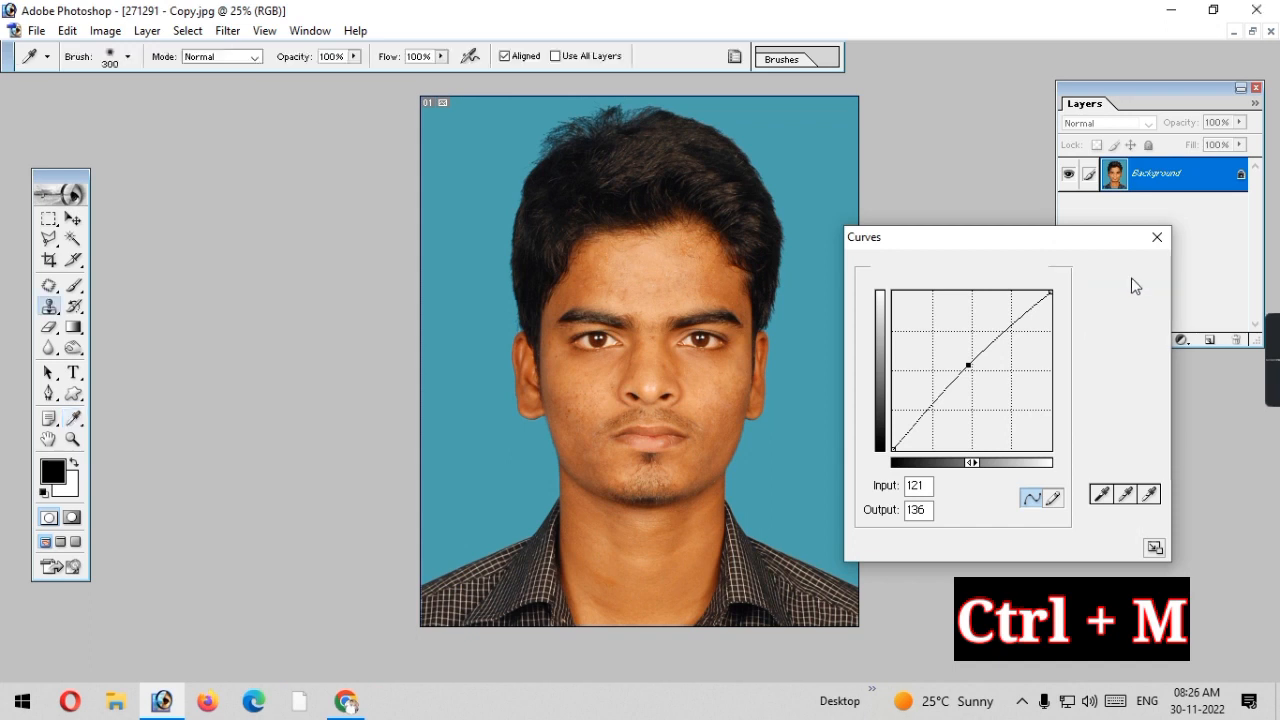
# Step: Sample the skin tone from the cheek as the foreground colour with the Eyedropper tool
pyautogui.click(76, 422)
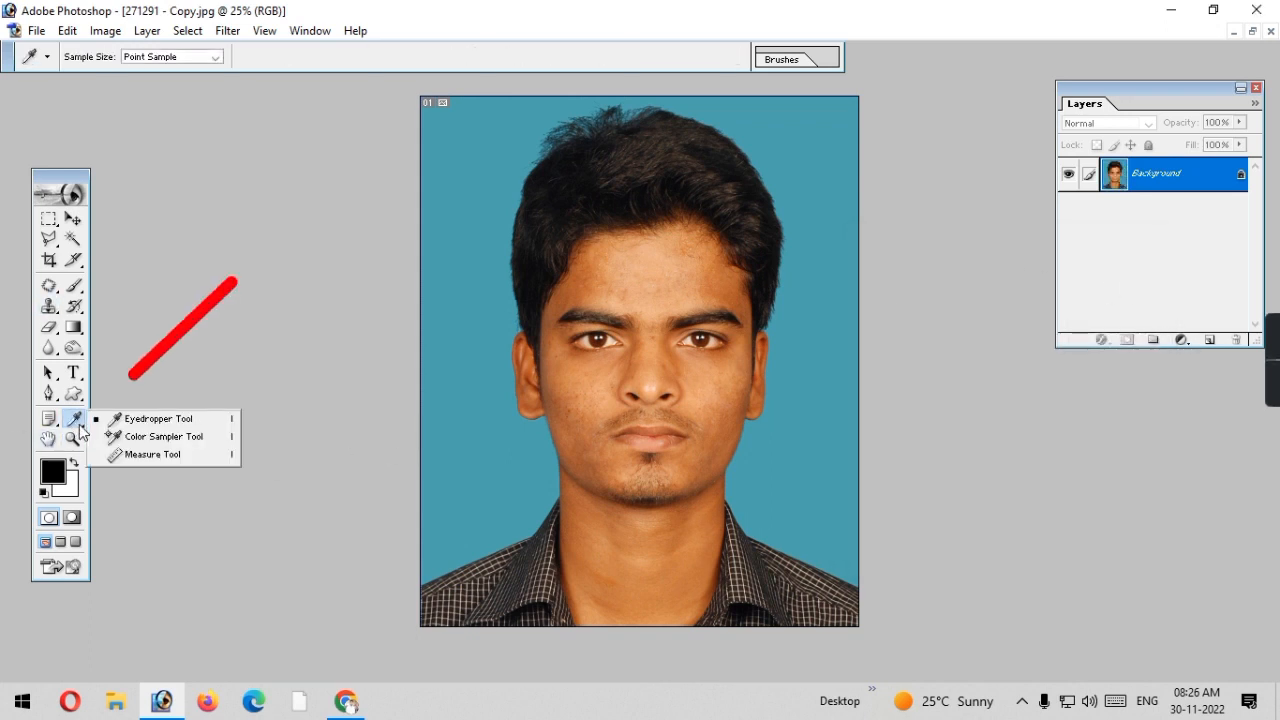
pyautogui.click(173, 420)
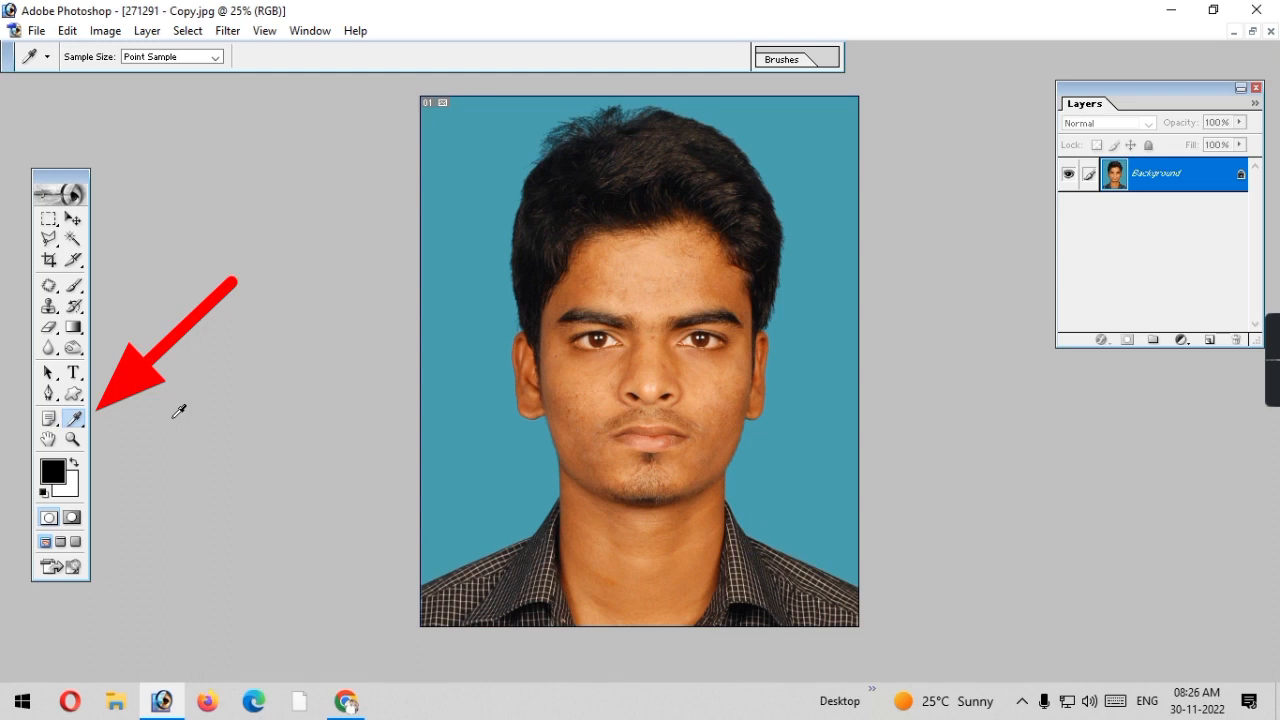
pyautogui.click(718, 389)
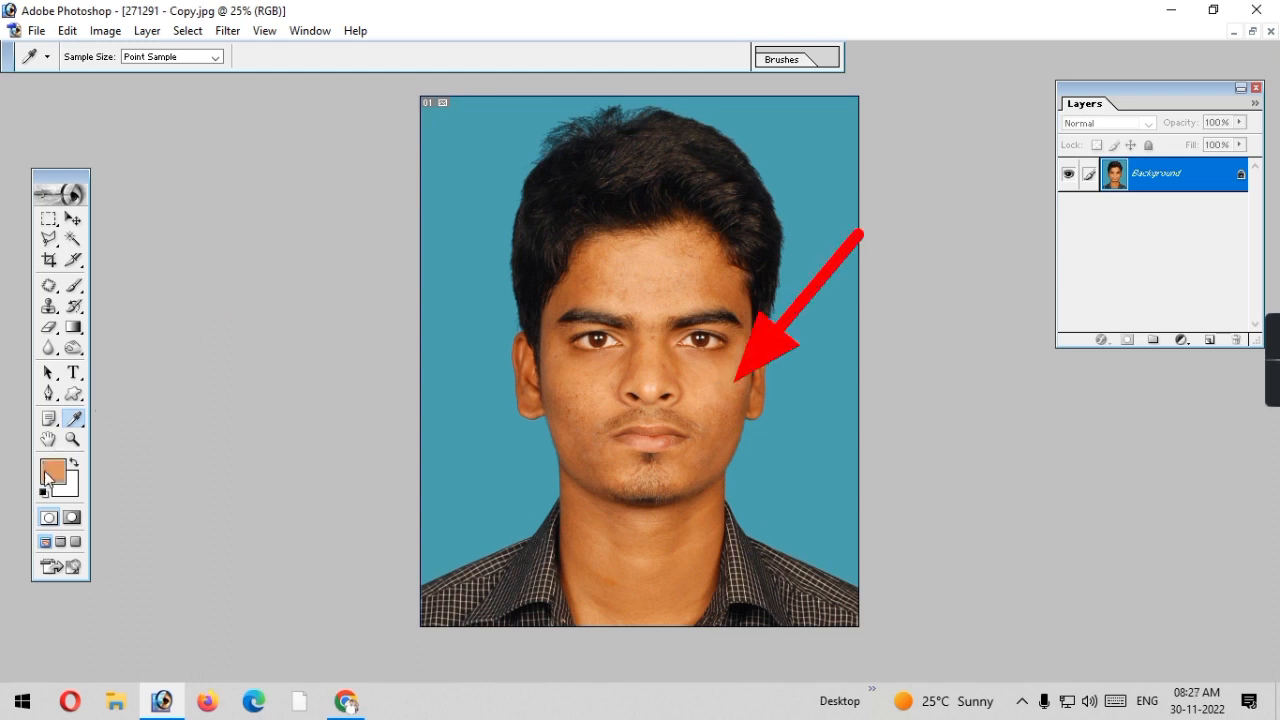
# Step: Smooth the forehead skin with the Brush tool at 4% flow, enlarging the brush to 175 px
pyautogui.click(82, 289)
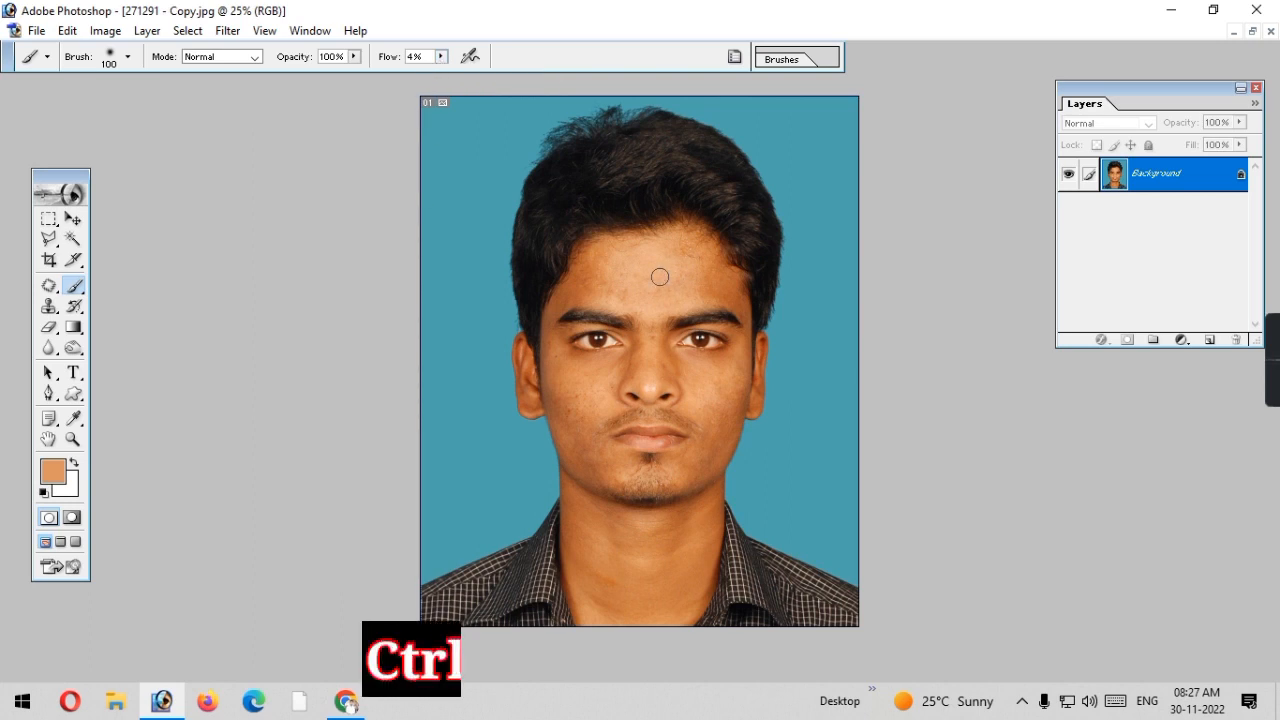
pyautogui.hotkey('ctrl', '+')
pyautogui.hotkey('ctrl', '+')
pyautogui.hotkey('ctrl', '+')
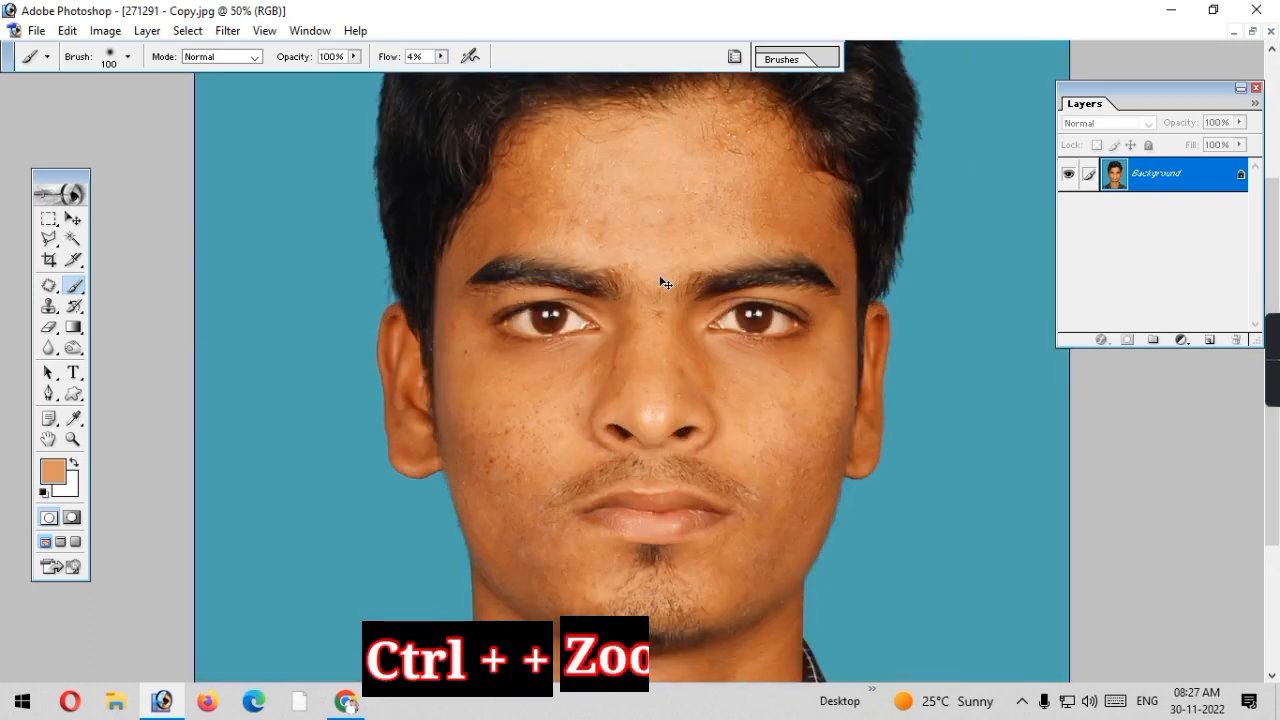
pyautogui.hotkey('ctrl', '+')
pyautogui.hotkey('ctrl', '-')
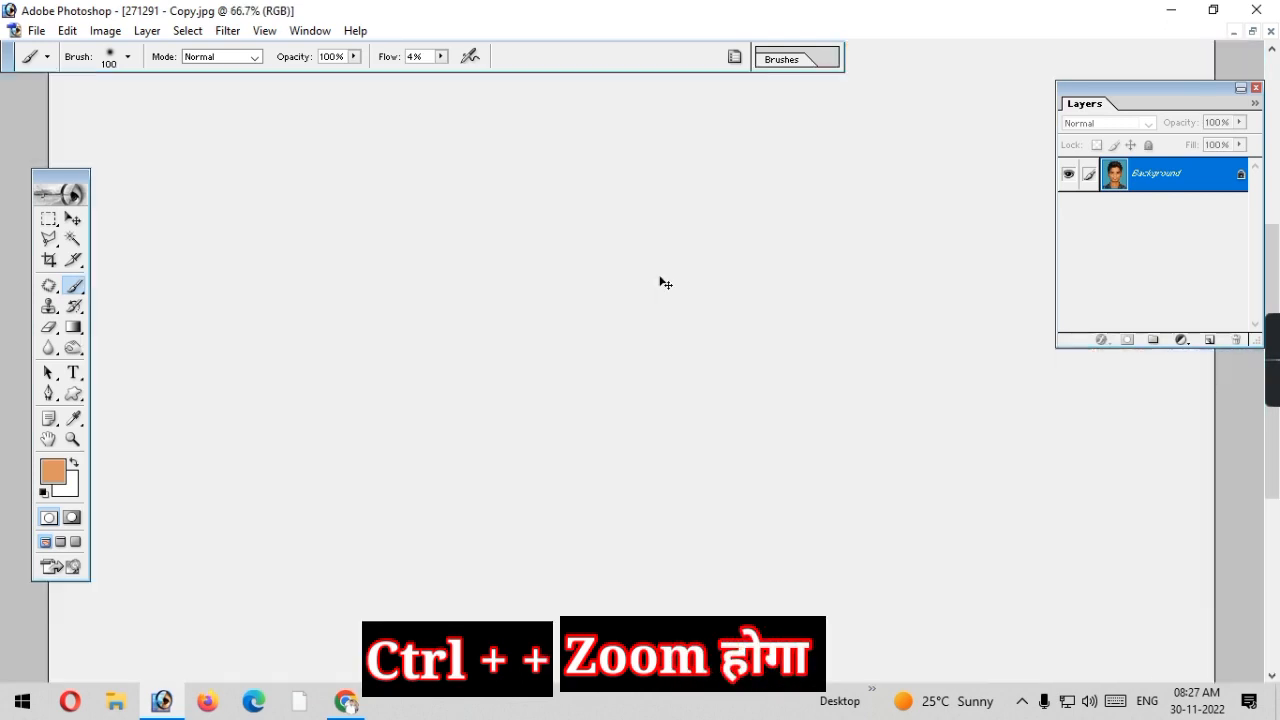
pyautogui.scroll(5, 660, 276)
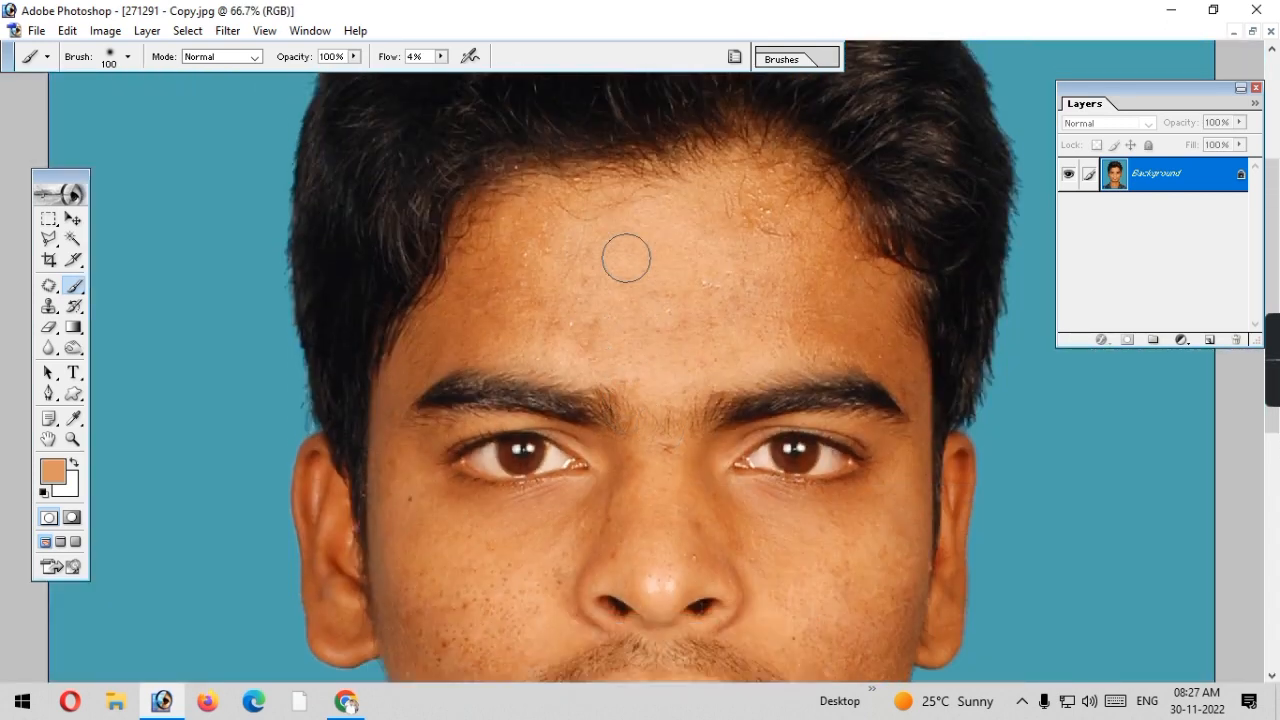
pyautogui.press(']')
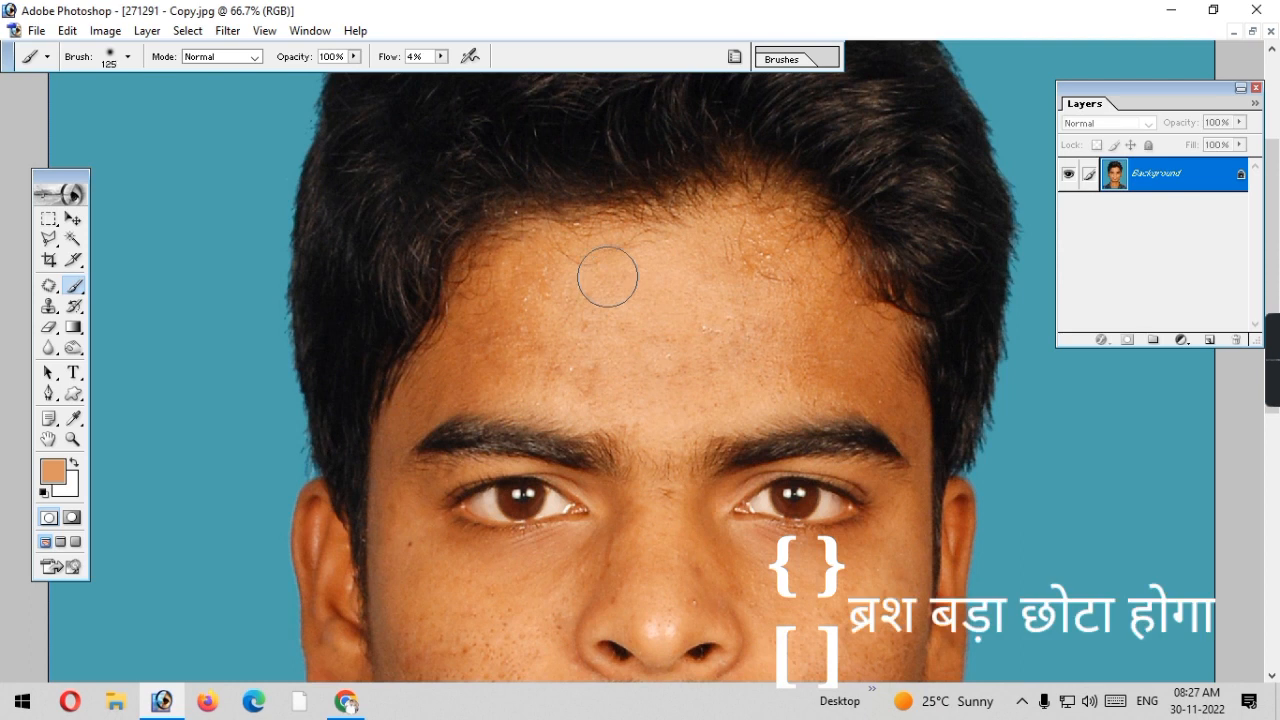
pyautogui.press(']')
pyautogui.press(']')
pyautogui.scroll(-2, 615, 285)
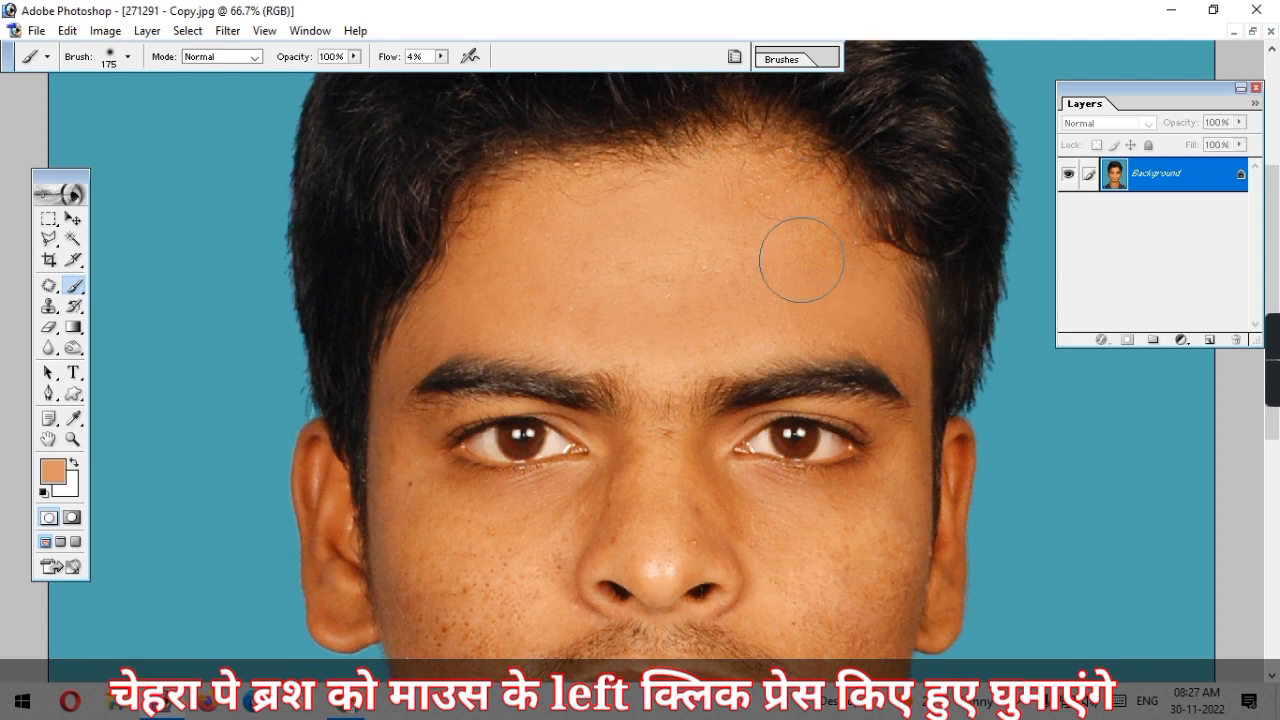
# Step: Paint the sampled skin tone over the less freckled cheek and the adjoining jaw with a 100 to 125 px brush
pyautogui.scroll(-1, 840, 285)
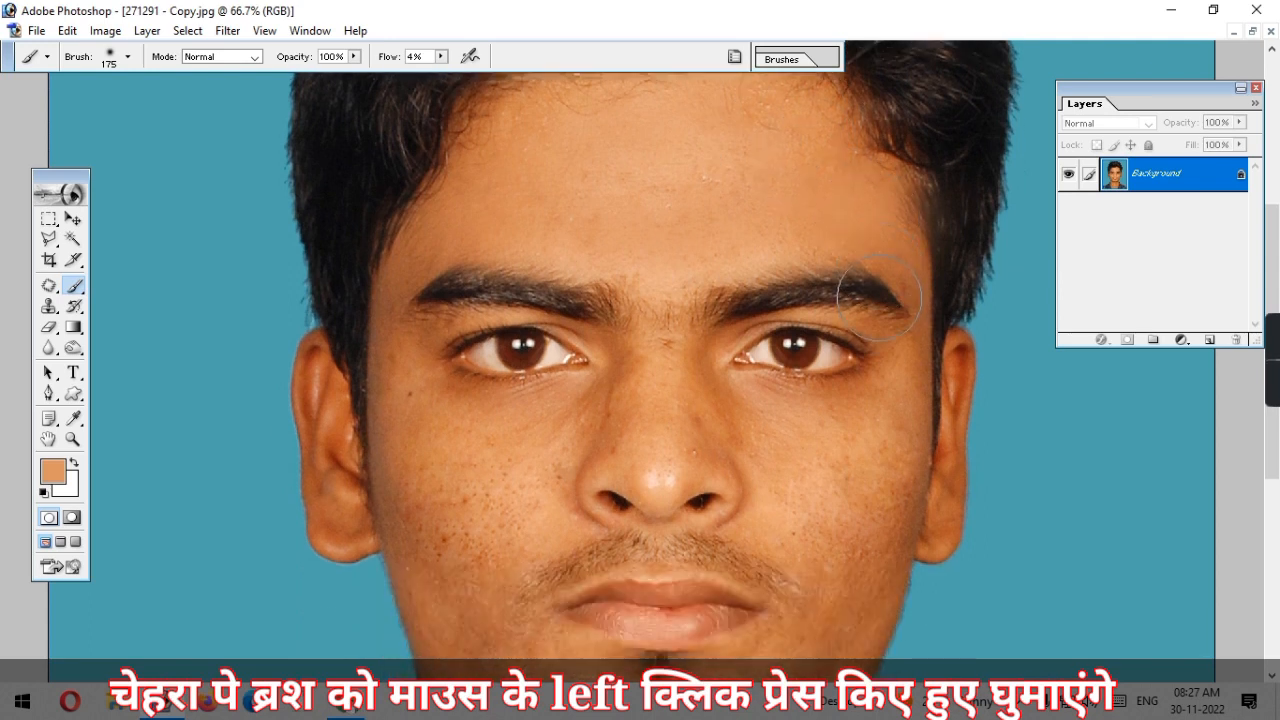
pyautogui.press('[')
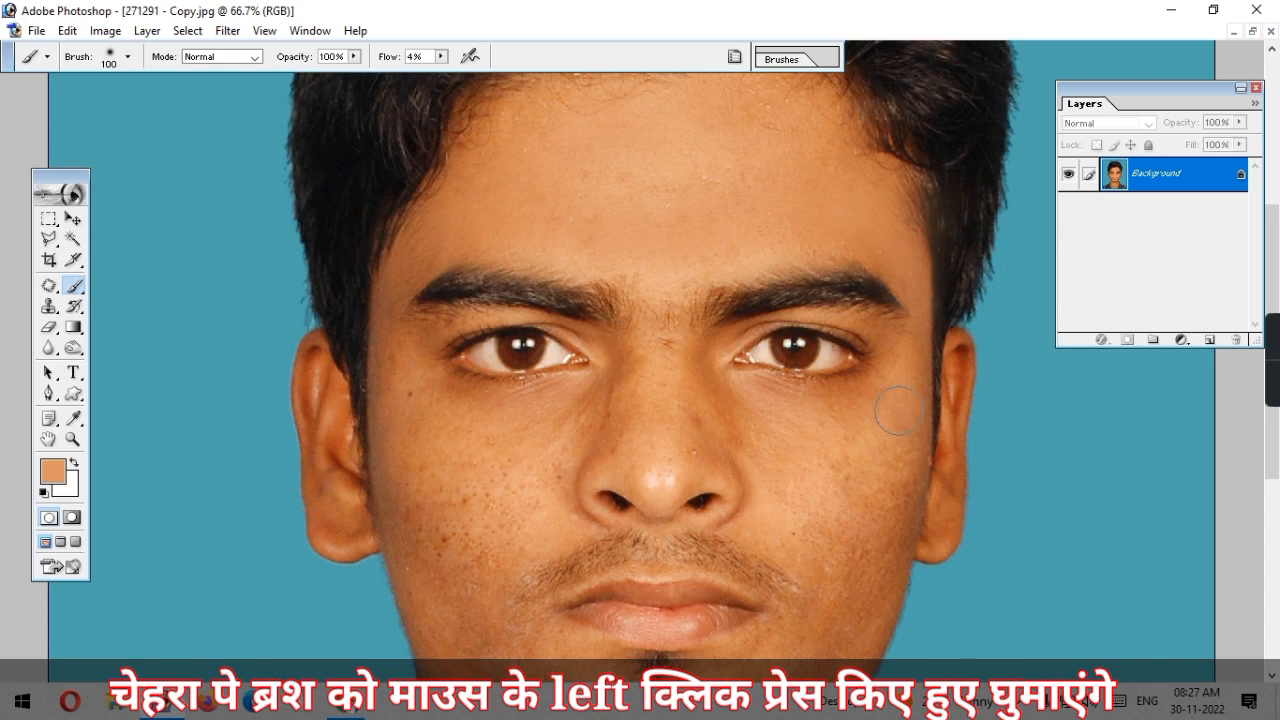
pyautogui.scroll(-2, 898, 410)
pyautogui.press(']')
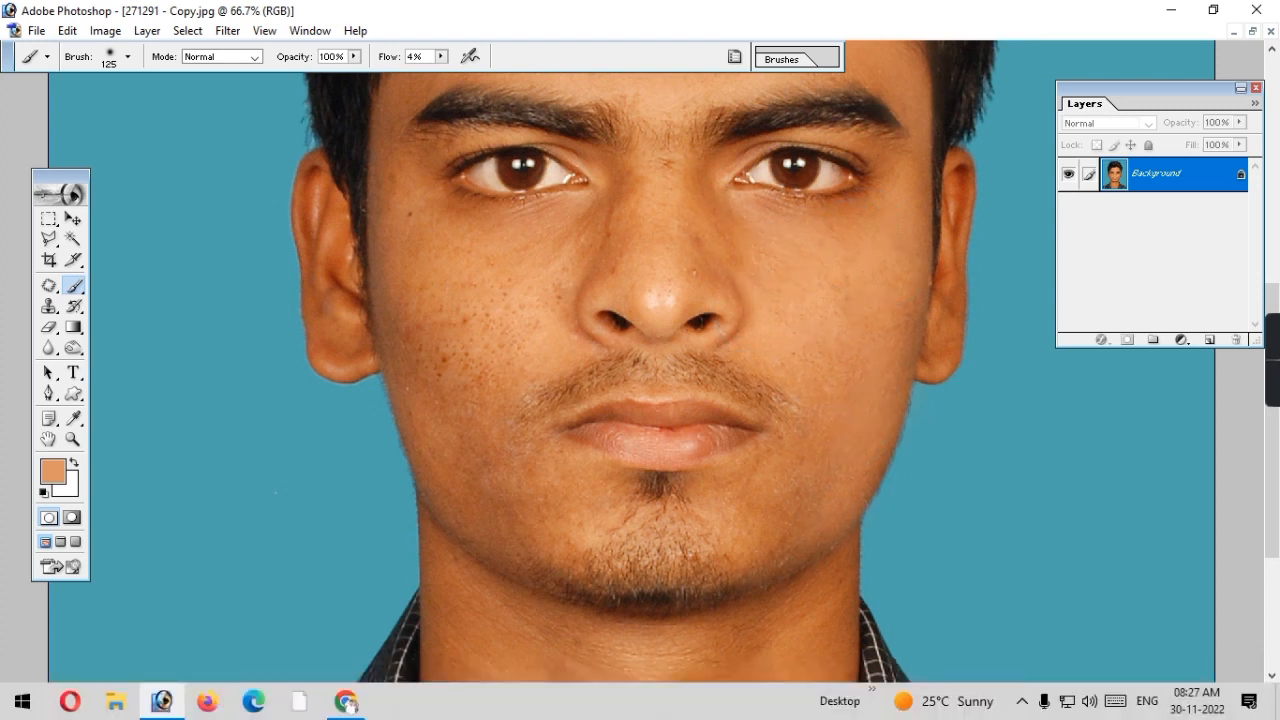
pyautogui.moveTo(721, 580)
pyautogui.mouseDown()
pyautogui.moveTo(795, 535)
pyautogui.moveTo(701, 537)
pyautogui.mouseUp()
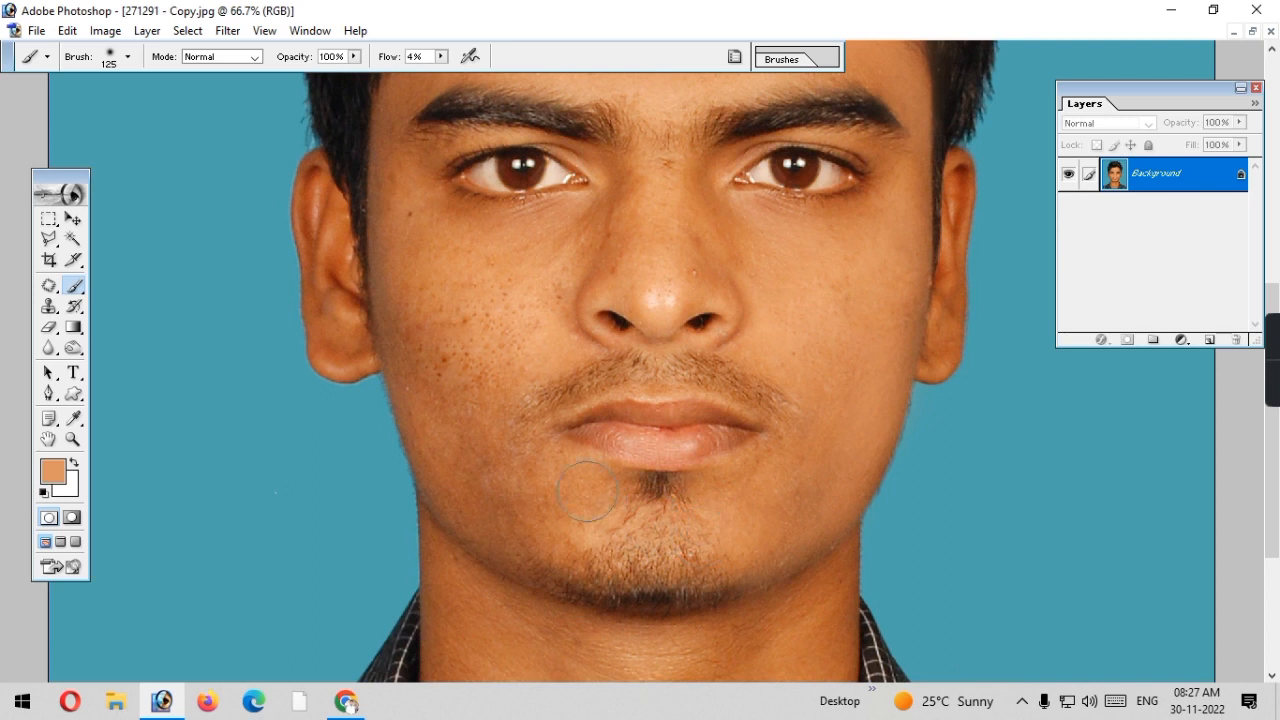
# Step: Even out the freckled cheek, chin and neck by painting the skin tone with a 200 px brush
pyautogui.press(']')
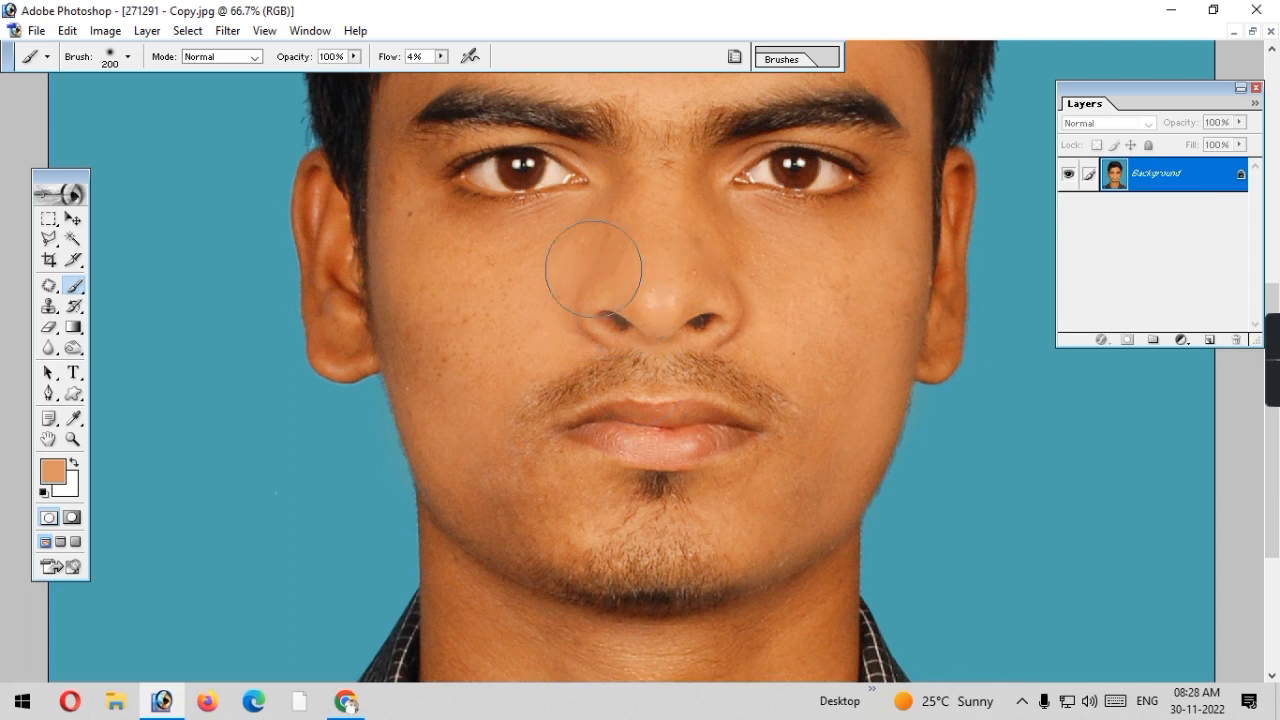
pyautogui.moveTo(438, 408)
pyautogui.mouseDown()
pyautogui.moveTo(403, 238)
pyautogui.moveTo(368, 306)
pyautogui.moveTo(479, 554)
pyautogui.moveTo(542, 289)
pyautogui.mouseUp()
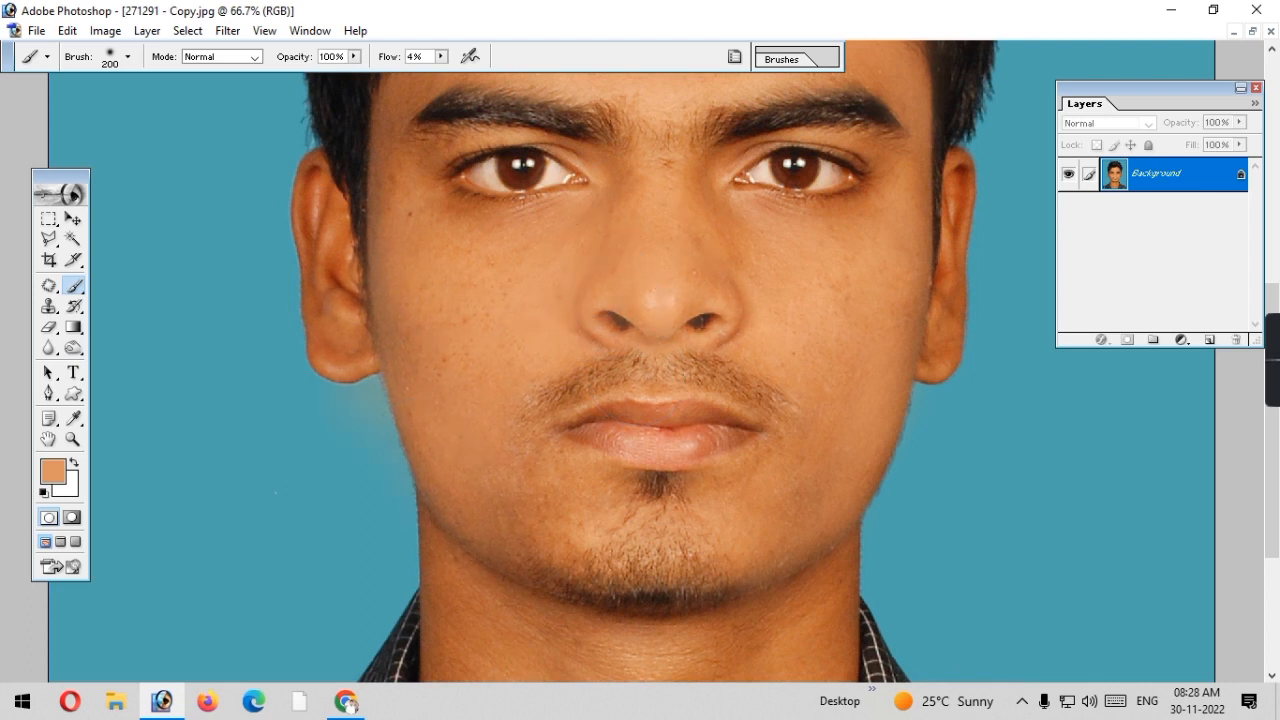
pyautogui.scroll(-5, 583, 492)
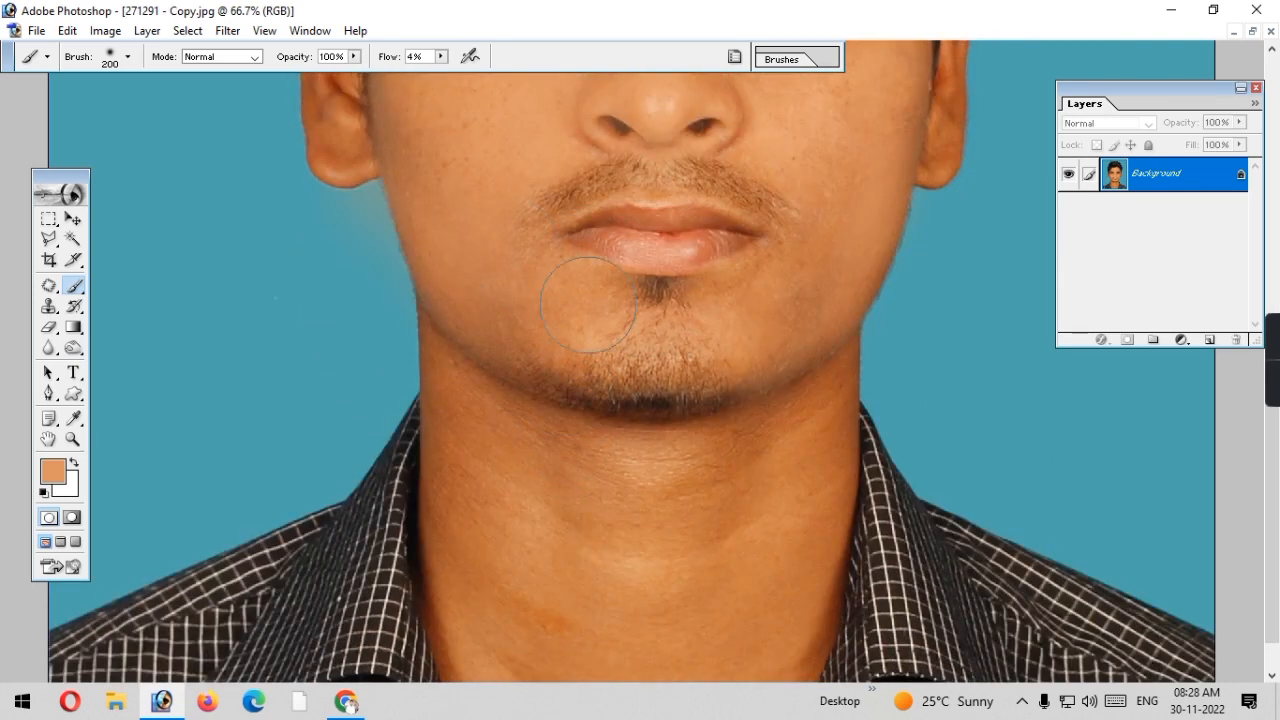
pyautogui.moveTo(666, 398)
pyautogui.mouseDown()
pyautogui.moveTo(723, 306)
pyautogui.moveTo(672, 291)
pyautogui.mouseUp()
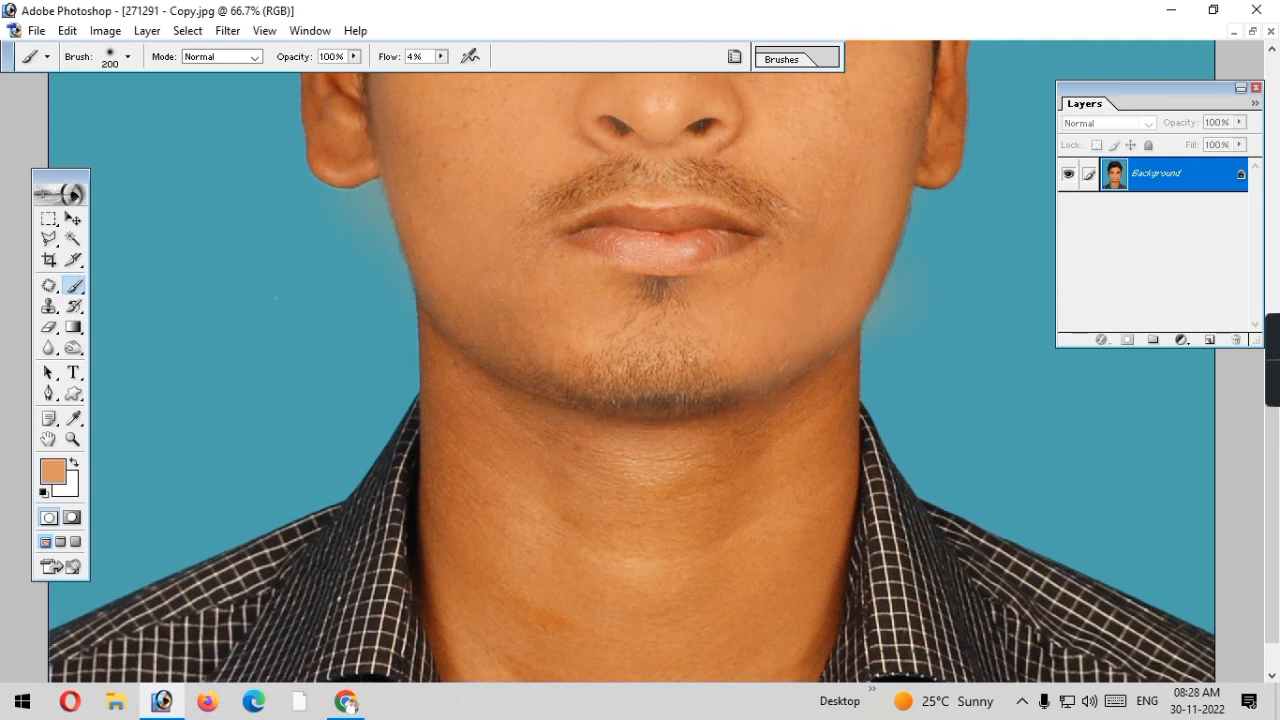
pyautogui.scroll(-1, 440, 320)
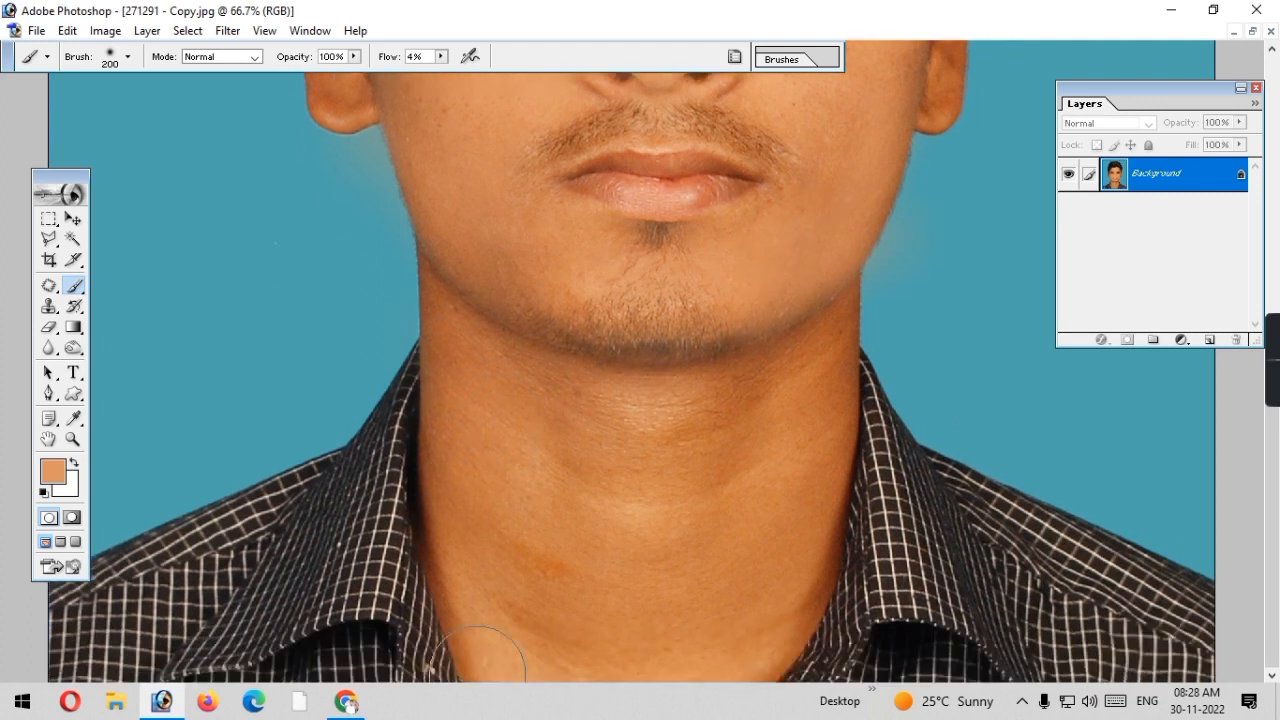
pyautogui.moveTo(866, 405); pyautogui.dragTo(745, 566)
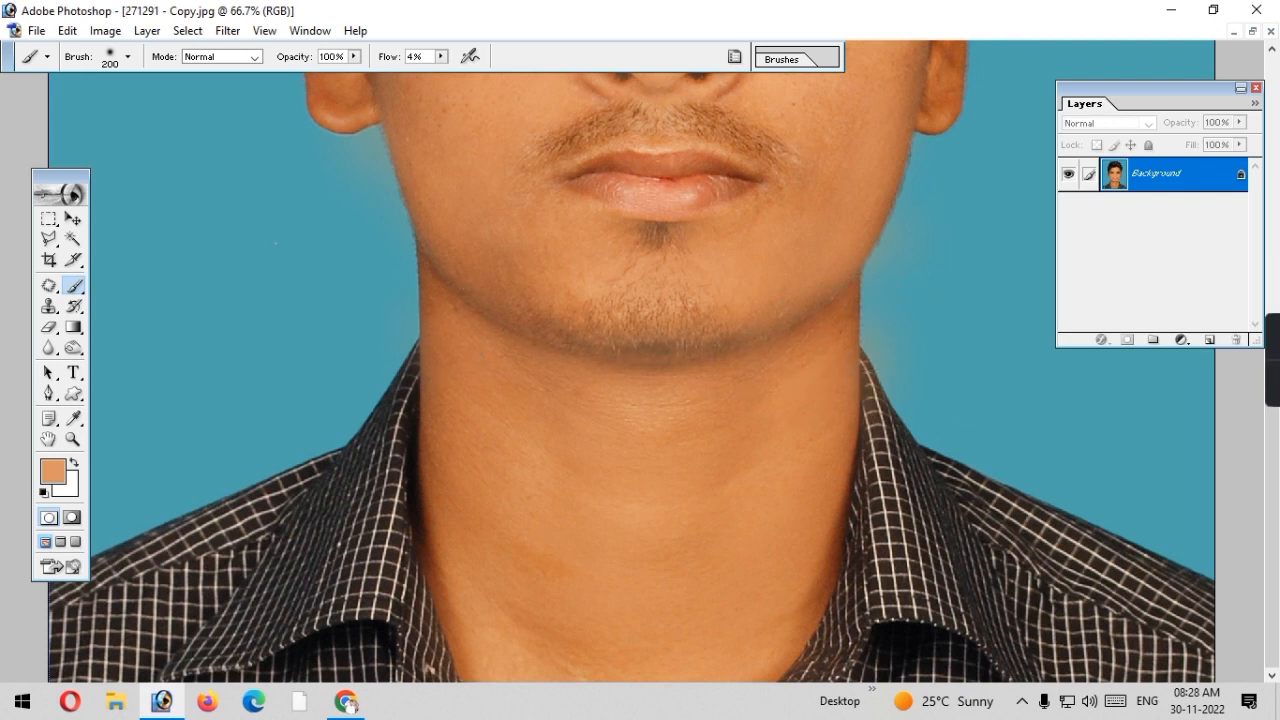
# Step: Smooth the skin under both eyes at 100% zoom, reducing the brush to 80 px
pyautogui.scroll(5, 500, 150)
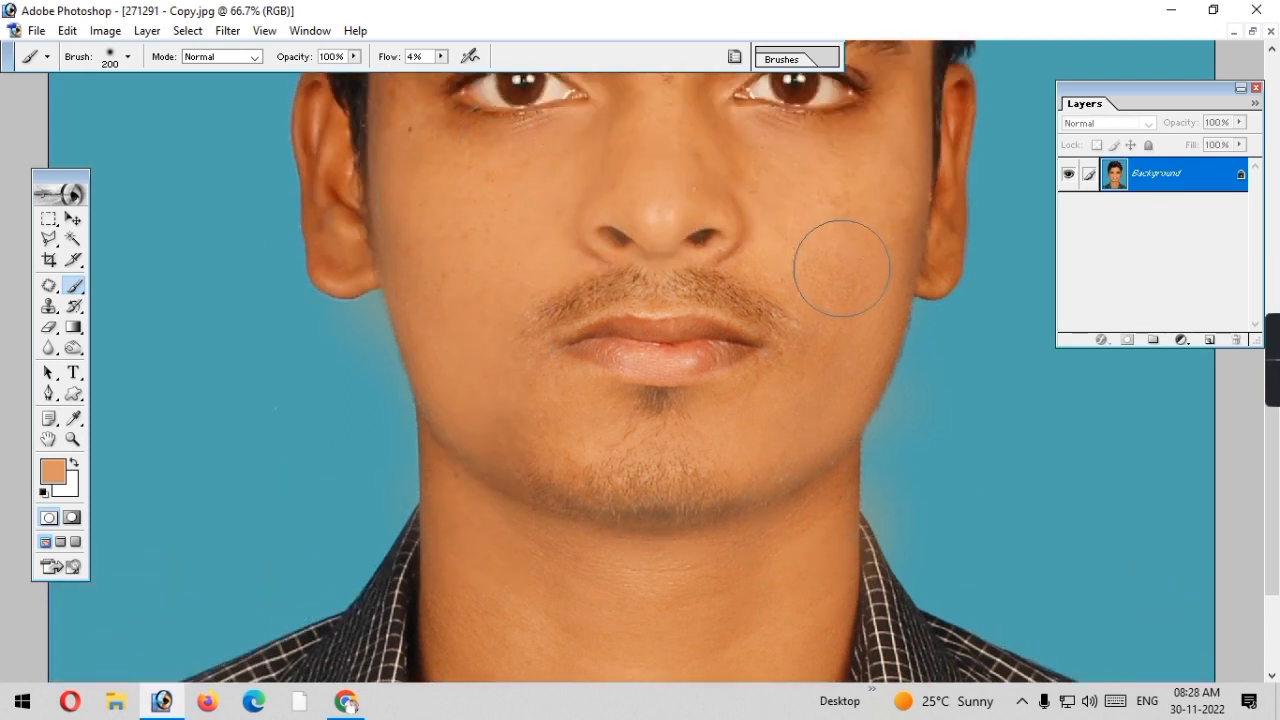
pyautogui.scroll(3, 858, 300)
pyautogui.hotkey('ctrl', '+')
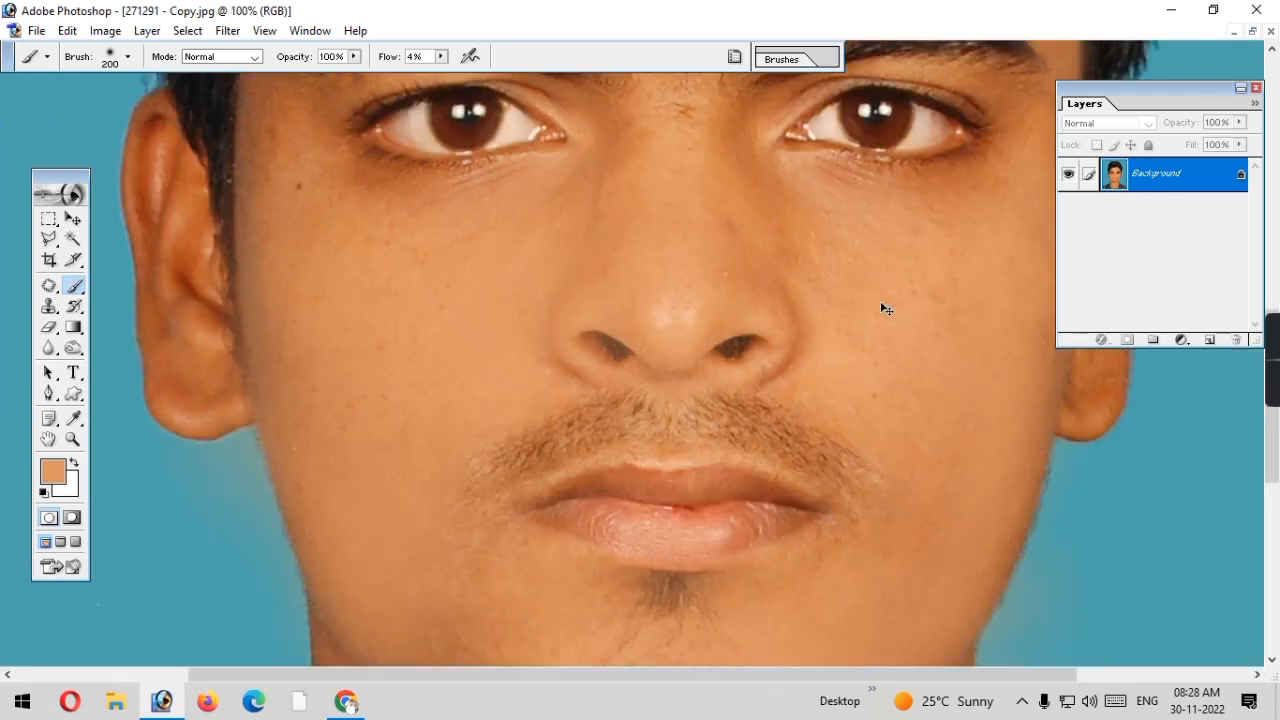
pyautogui.scroll(2, 886, 306)
pyautogui.press('[')
pyautogui.press('[')
pyautogui.press('[')
pyautogui.press('[')
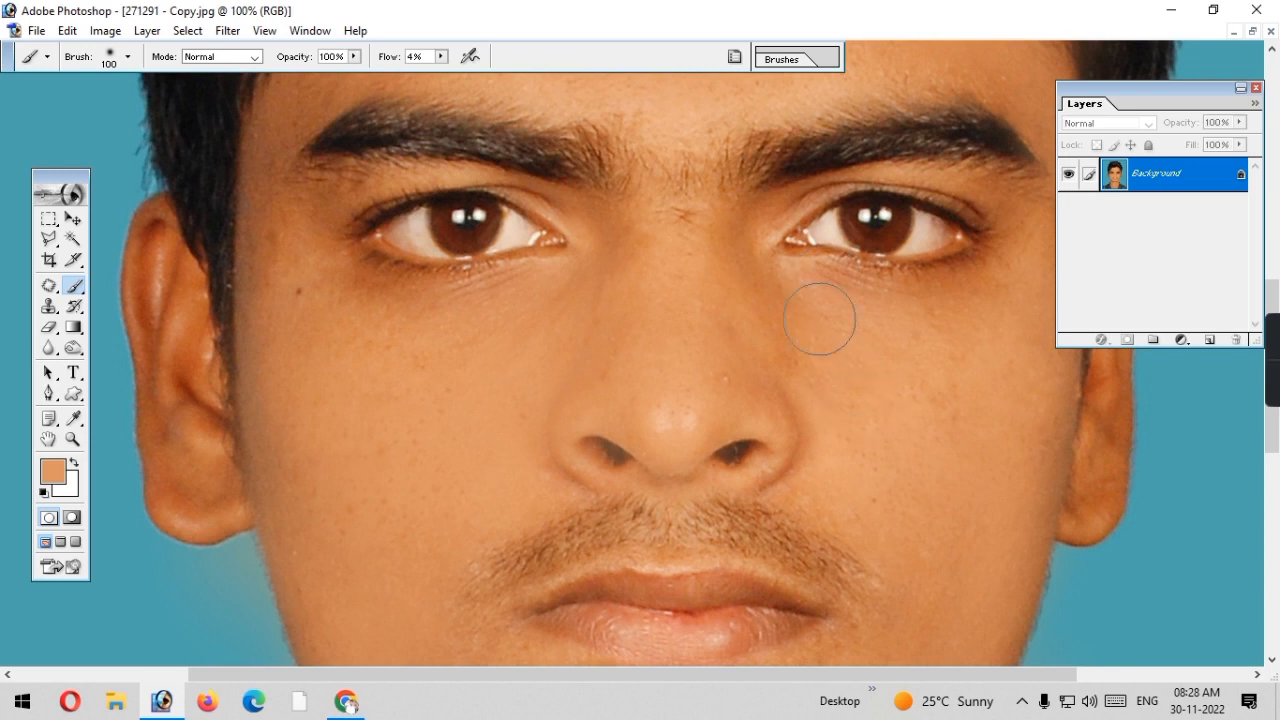
pyautogui.press('[')
pyautogui.press('[')
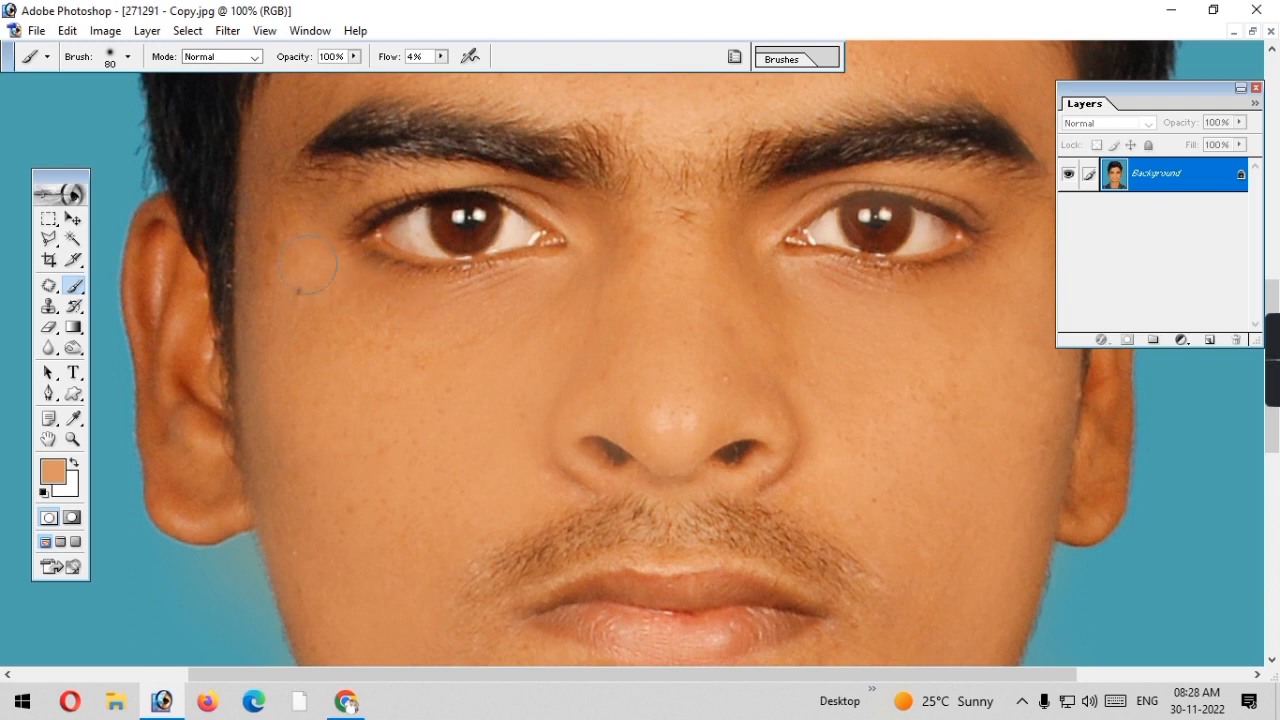
# Step: Touch up the remaining forehead and brow-area skin, enlarging the brush to 200 px
pyautogui.scroll(5, 486, 275)
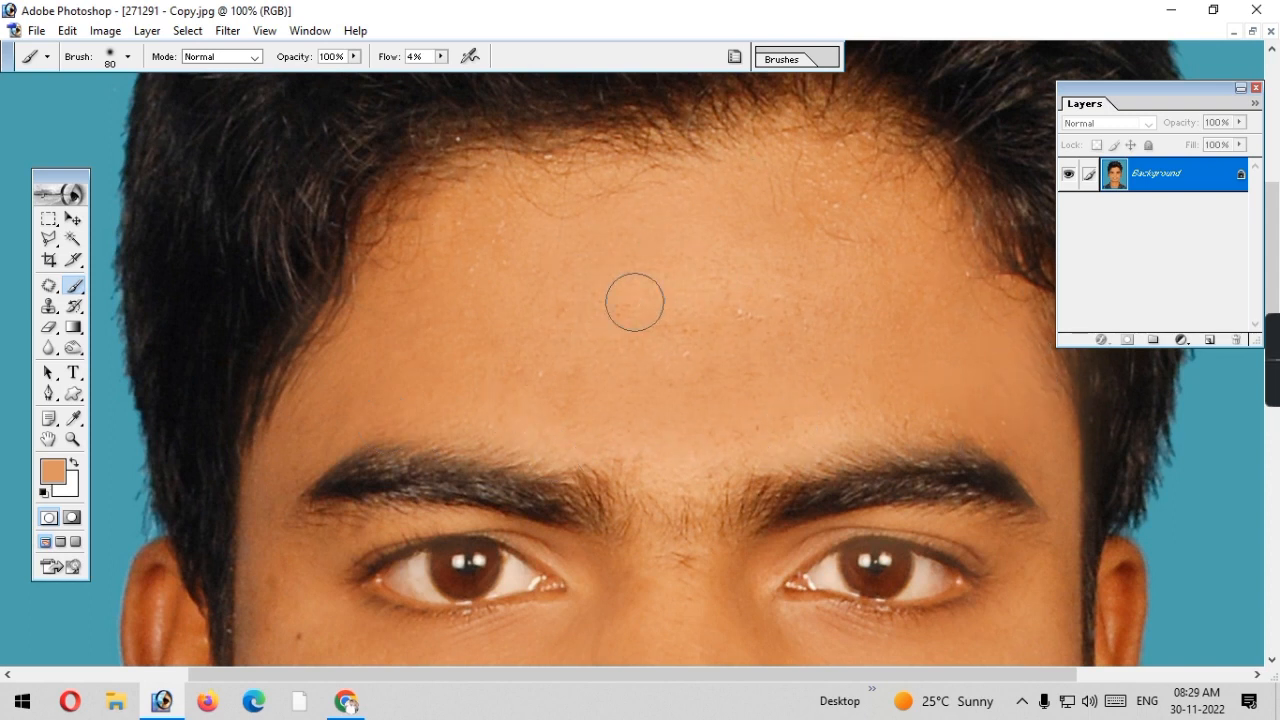
pyautogui.scroll(-3, 826, 314)
pyautogui.press(']')
pyautogui.press(']')
pyautogui.press(']')
pyautogui.press(']')
pyautogui.press(']')
pyautogui.press(']')
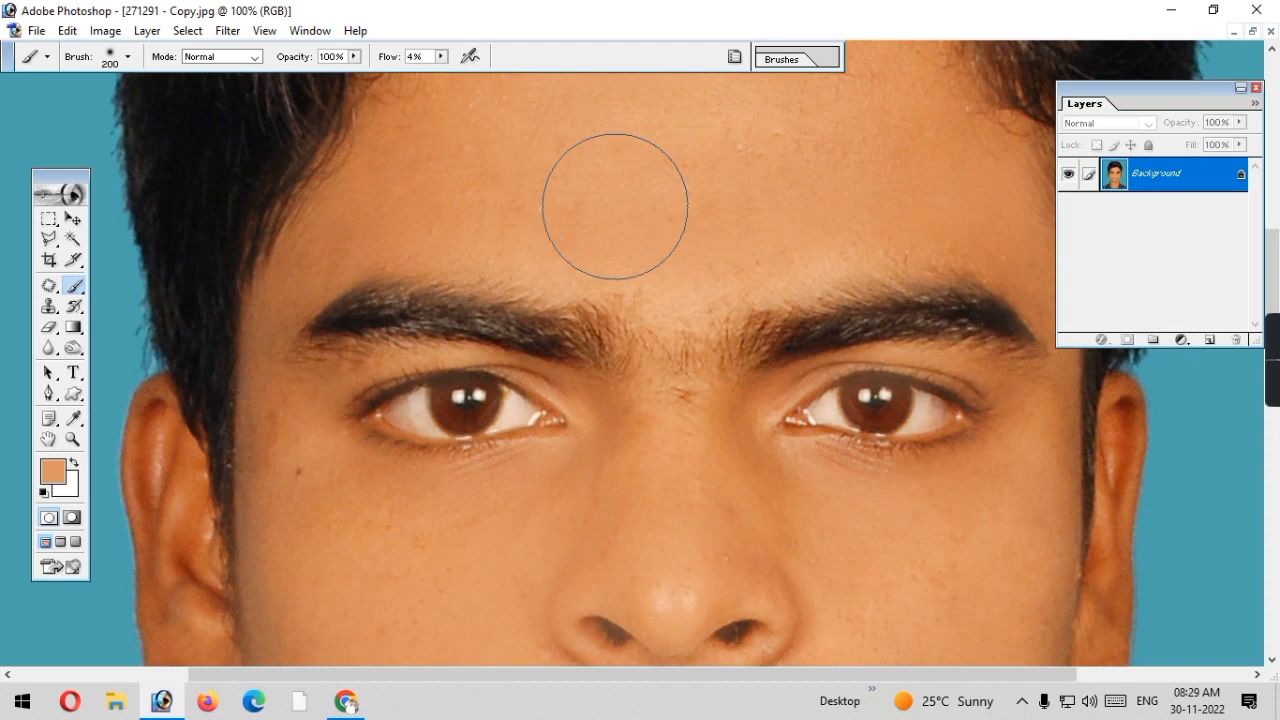
# Step: Blend the skin tone over the cheeks and ears with the 200 px brush, viewing the whole portrait at 25%
pyautogui.hotkey('ctrl', '-')
pyautogui.hotkey('ctrl', '-')
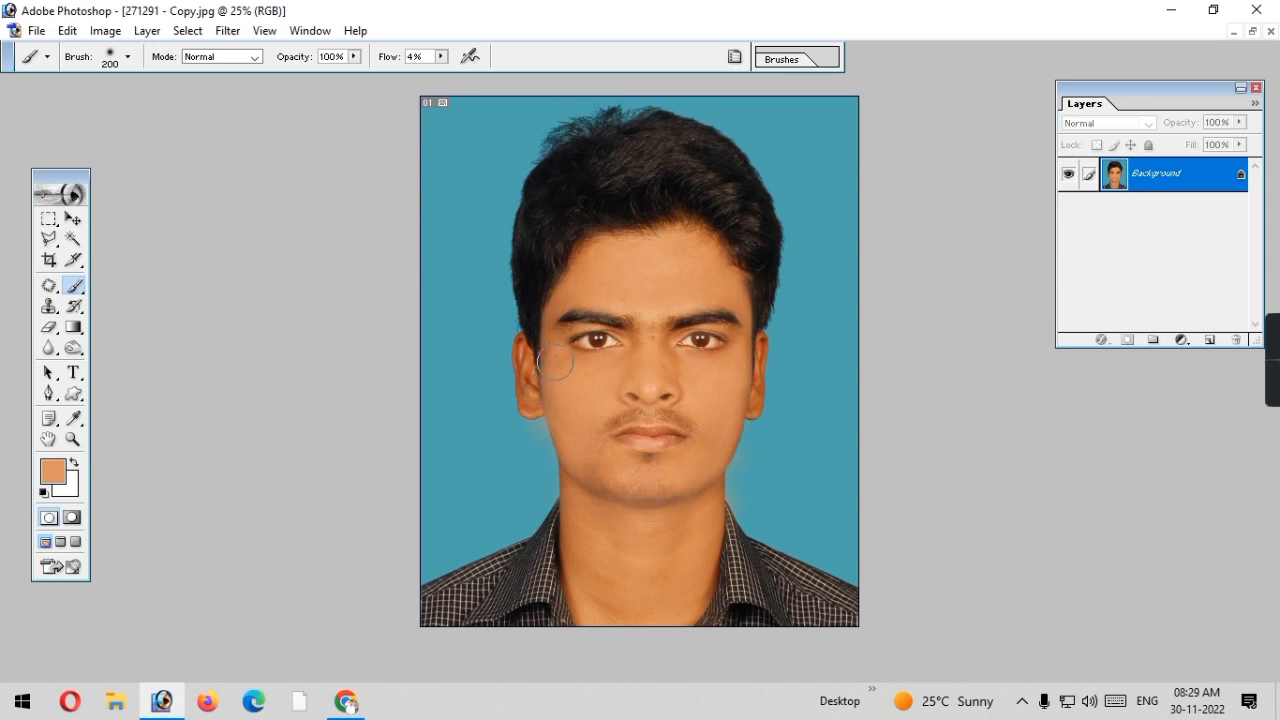
pyautogui.moveTo(723, 371); pyautogui.dragTo(744, 399)
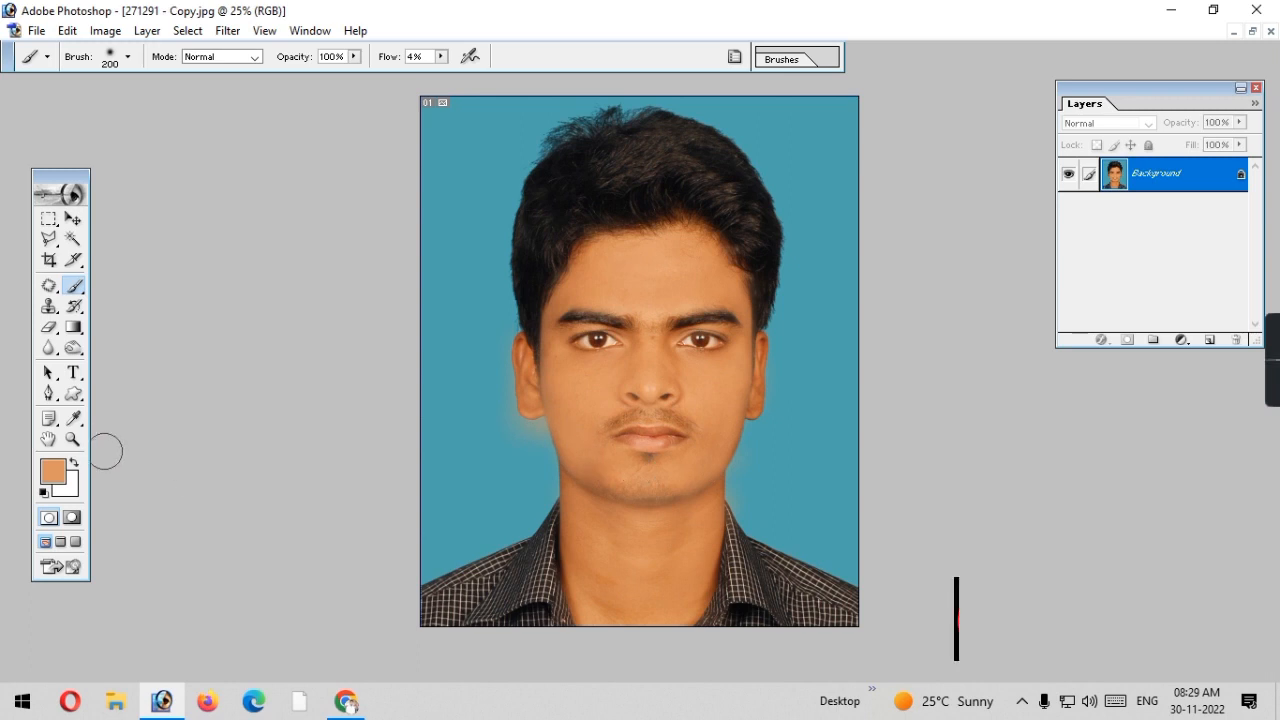
# Step: Brighten the retouched photo slightly with an RGB Curves point at about input 125, output 130
pyautogui.hotkey('ctrl', 'm')
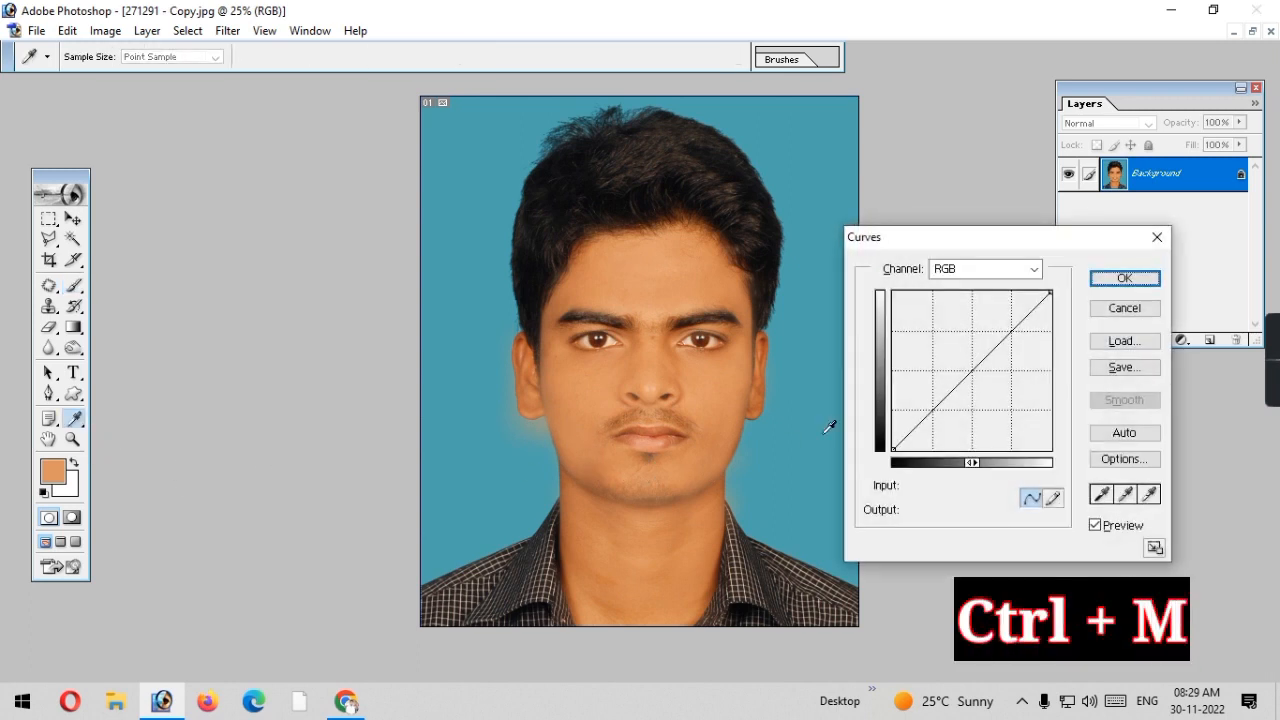
pyautogui.click(970, 369)
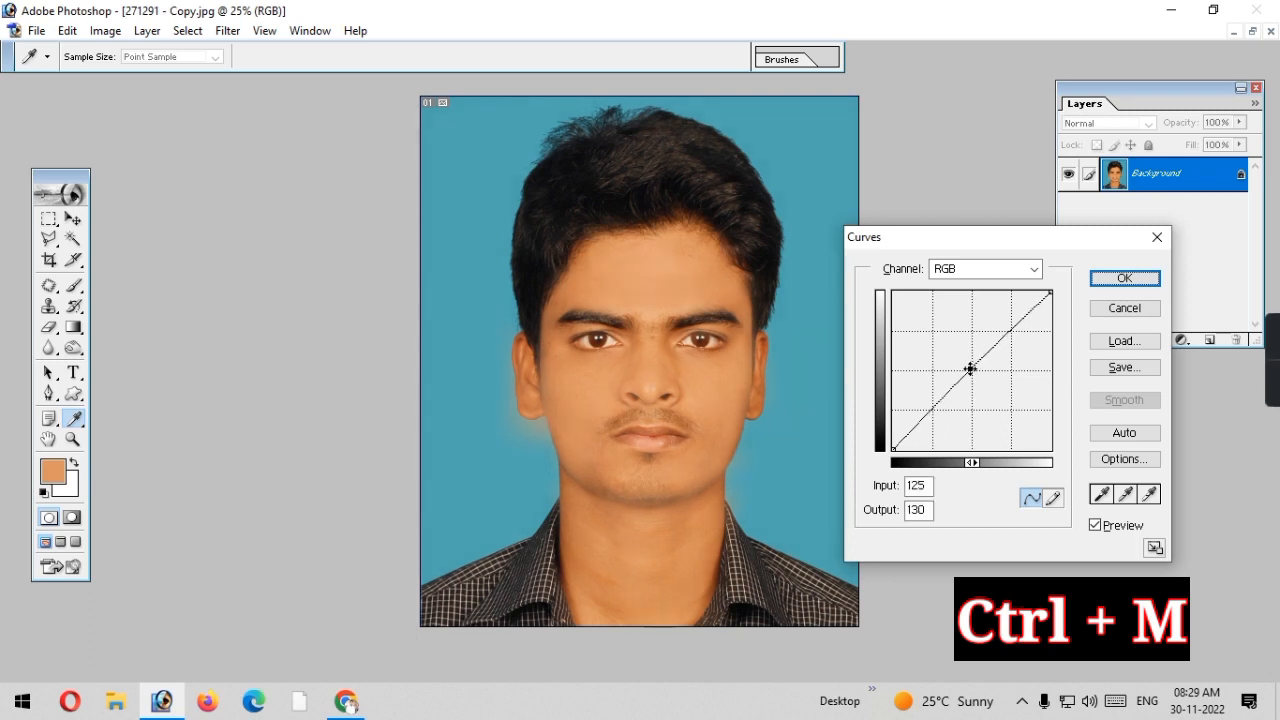
pyautogui.click(1113, 283)
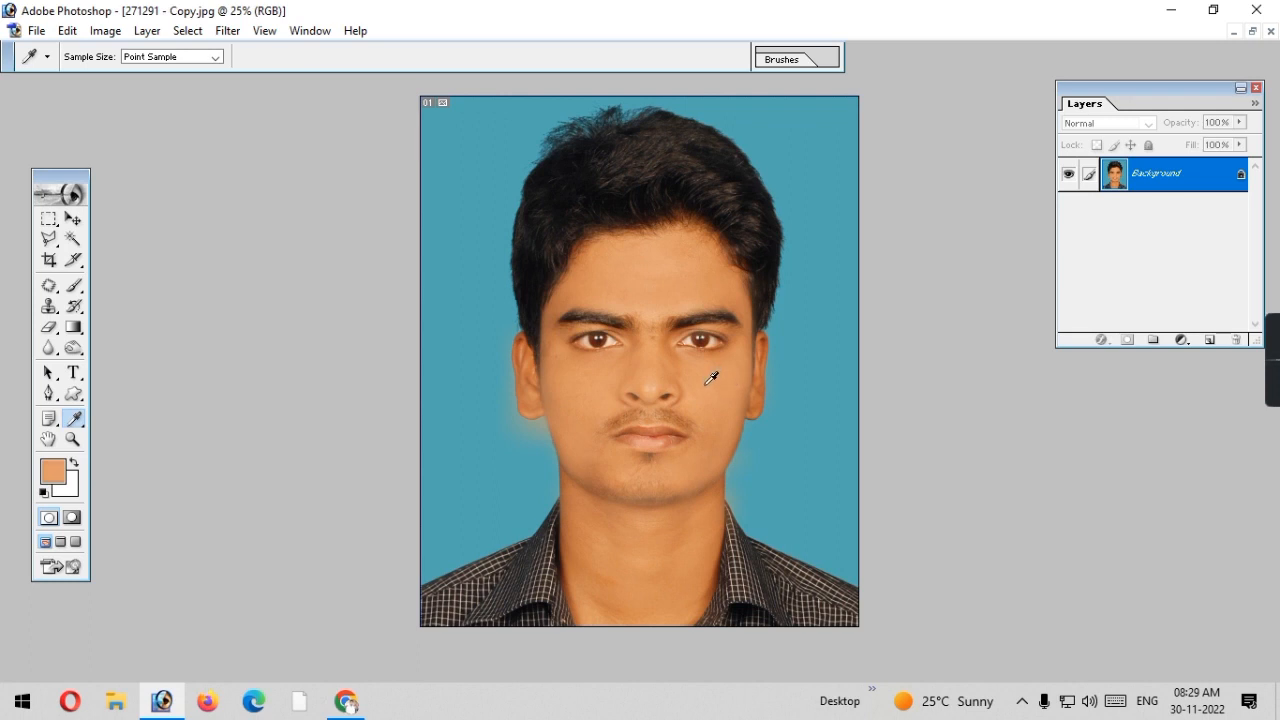
# Step: Smooth the remaining forehead and temple skin with the 4% flow brush, reducing its size to 125 px
pyautogui.click(73, 287)
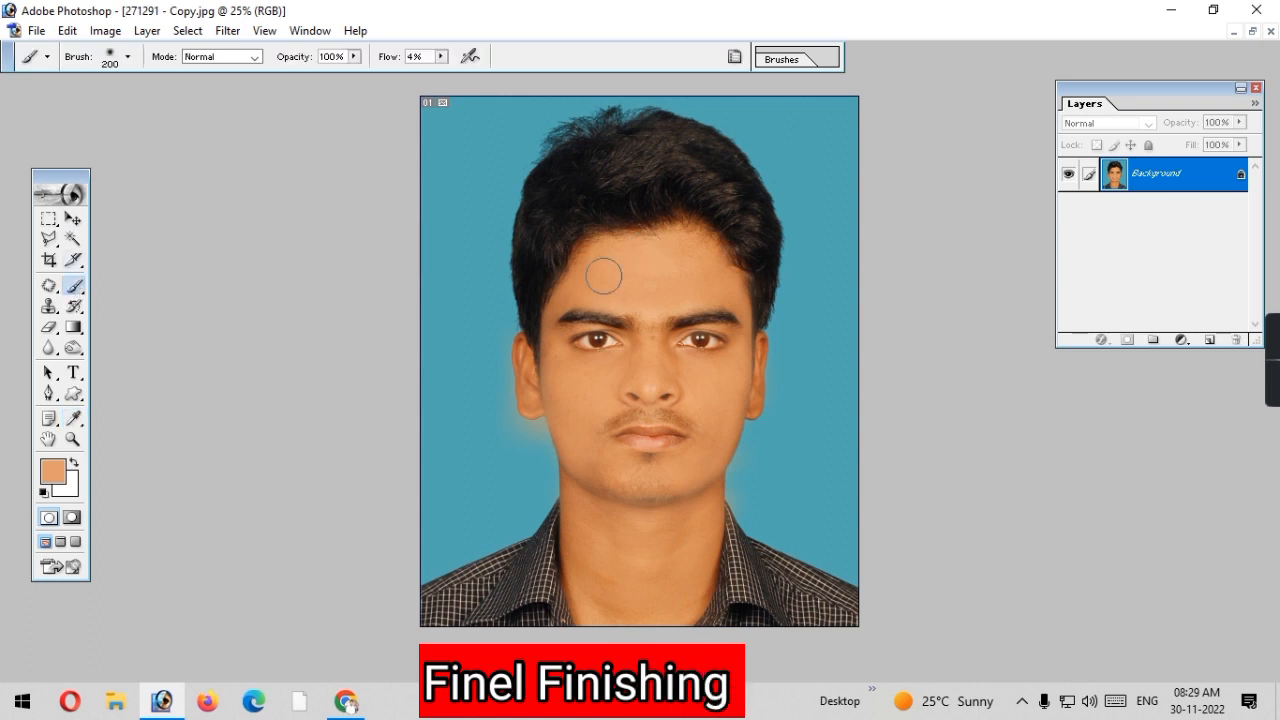
pyautogui.scroll(3, 603, 276)
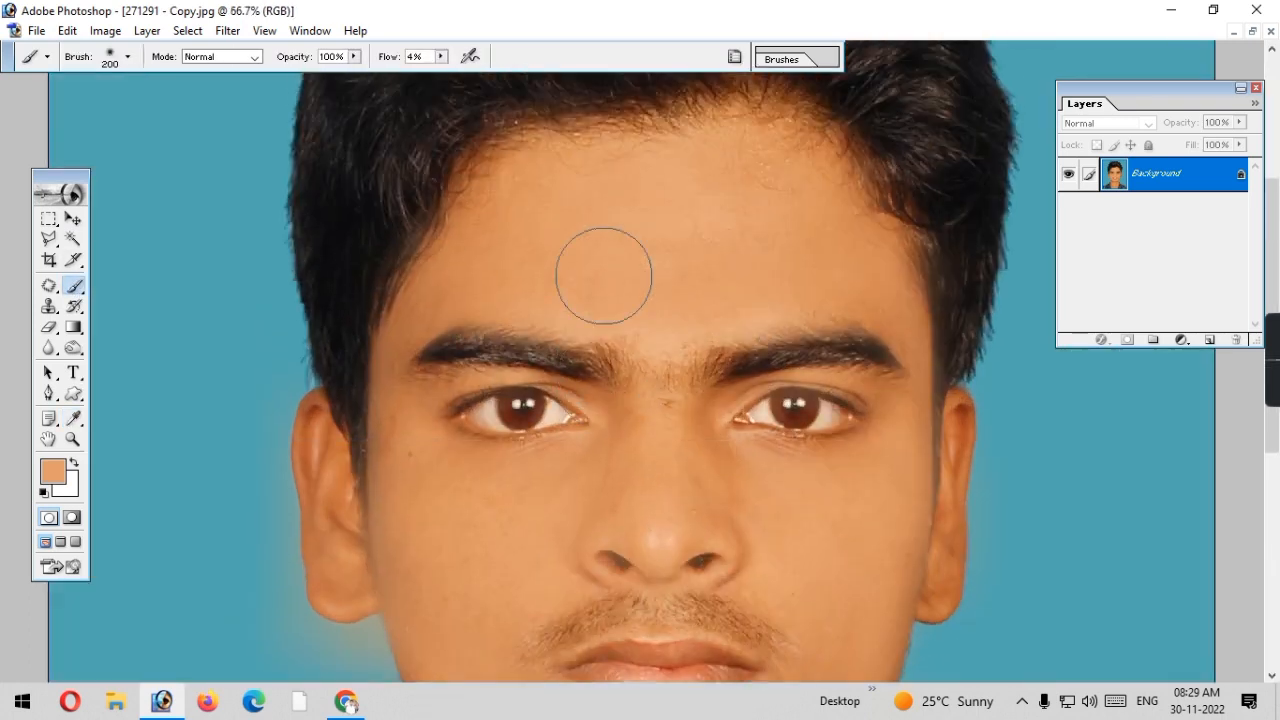
pyautogui.scroll(1, 603, 276)
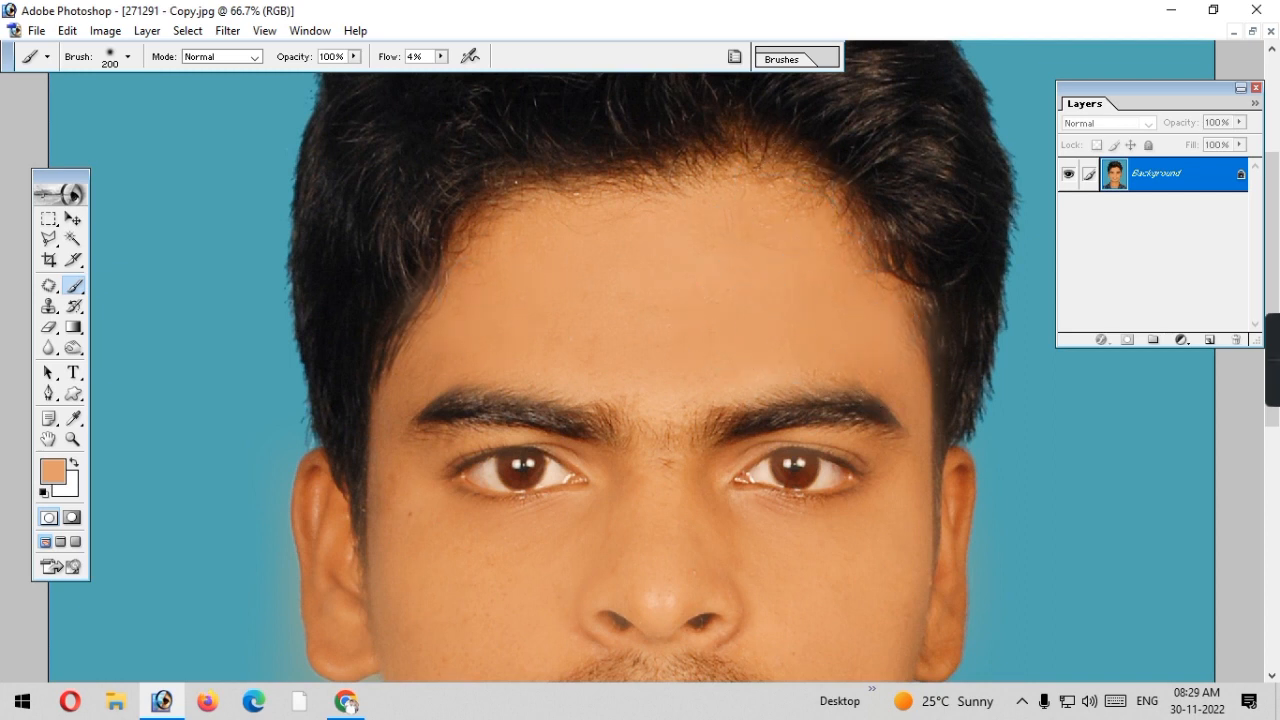
pyautogui.scroll(-3, 450, 362)
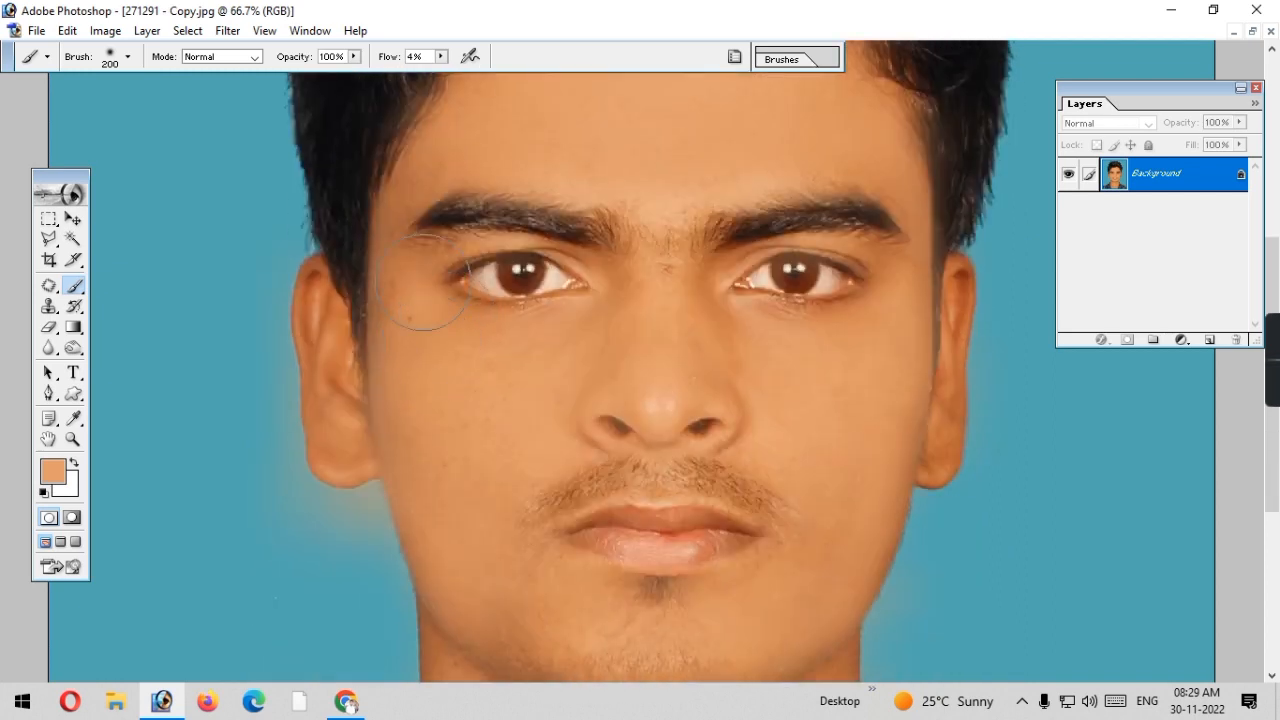
pyautogui.scroll(2, 423, 283)
pyautogui.press('[')
pyautogui.press('[')
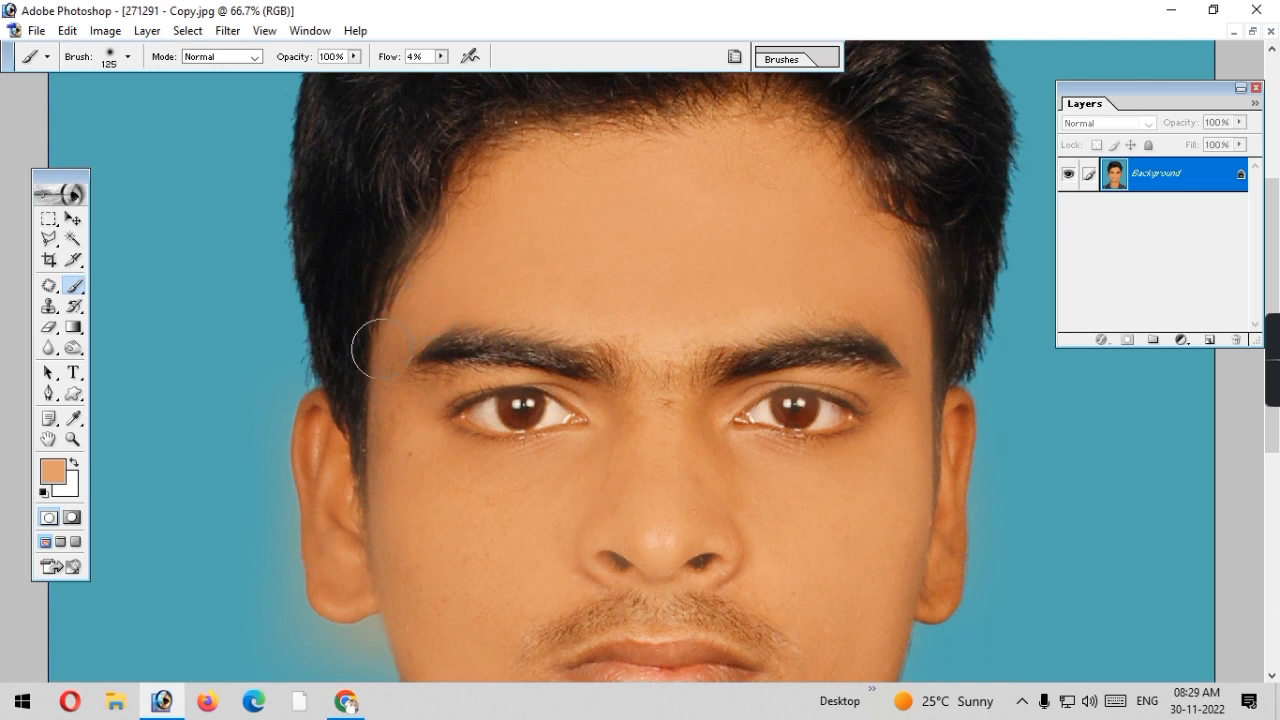
pyautogui.scroll(-3, 425, 462)
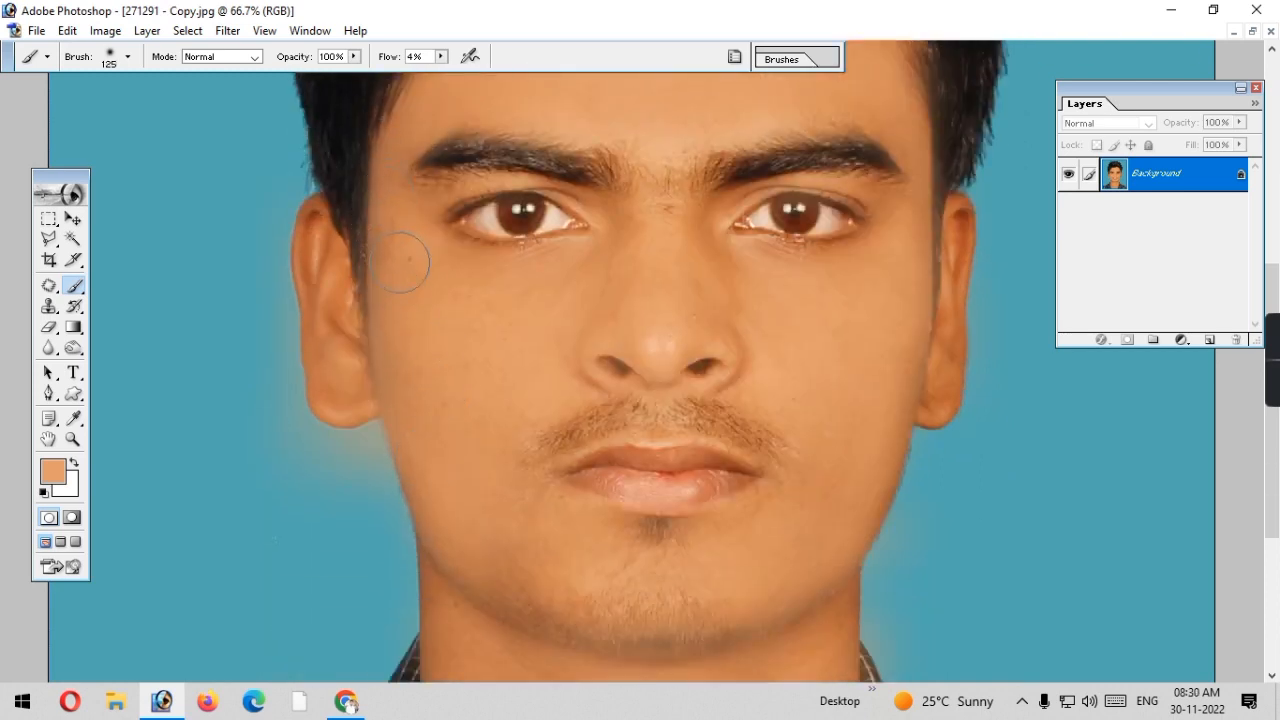
# Step: Blend the skin tone under the eye and along the chin and jawline with a 150 px brush
pyautogui.press(']')
pyautogui.moveTo(545, 279)
pyautogui.mouseDown()
pyautogui.moveTo(455, 352)
pyautogui.moveTo(471, 477)
pyautogui.moveTo(492, 494)
pyautogui.moveTo(544, 315)
pyautogui.moveTo(441, 299)
pyautogui.moveTo(511, 320)
pyautogui.mouseUp()
pyautogui.moveTo(852, 600)
pyautogui.mouseDown()
pyautogui.moveTo(808, 562)
pyautogui.moveTo(894, 269)
pyautogui.moveTo(797, 269)
pyautogui.moveTo(891, 251)
pyautogui.moveTo(743, 285)
pyautogui.moveTo(688, 207)
pyautogui.moveTo(730, 352)
pyautogui.moveTo(739, 323)
pyautogui.moveTo(701, 300)
pyautogui.moveTo(604, 379)
pyautogui.moveTo(761, 335)
pyautogui.moveTo(876, 284)
pyautogui.moveTo(914, 245)
pyautogui.moveTo(832, 551)
pyautogui.moveTo(814, 376)
pyautogui.moveTo(799, 535)
pyautogui.moveTo(806, 508)
pyautogui.moveTo(711, 576)
pyautogui.moveTo(586, 594)
pyautogui.mouseUp()
# Step: Even out the neck skin from below the jaw to the collar with the 150 px brush
pyautogui.scroll(-3, 580, 560)
pyautogui.scroll(-1, 574, 529)
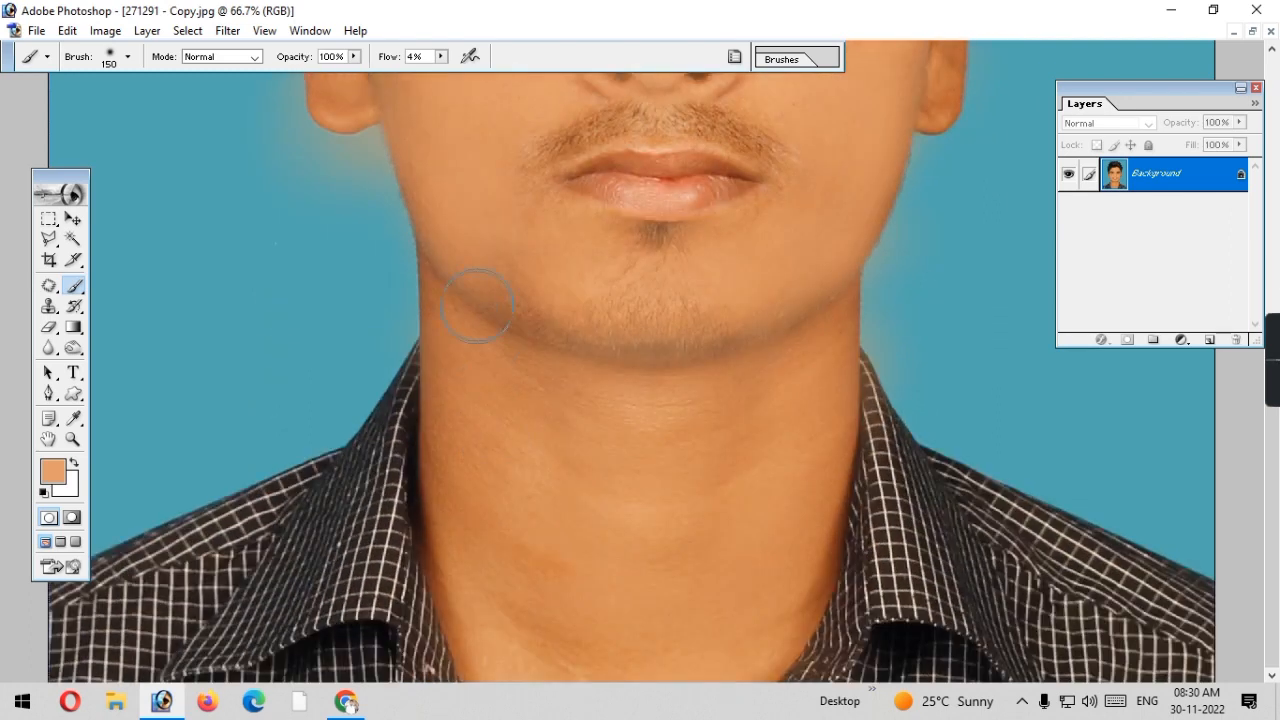
pyautogui.moveTo(471, 286)
pyautogui.mouseDown()
pyautogui.moveTo(434, 441)
pyautogui.moveTo(456, 469)
pyautogui.moveTo(461, 635)
pyautogui.moveTo(522, 536)
pyautogui.mouseUp()
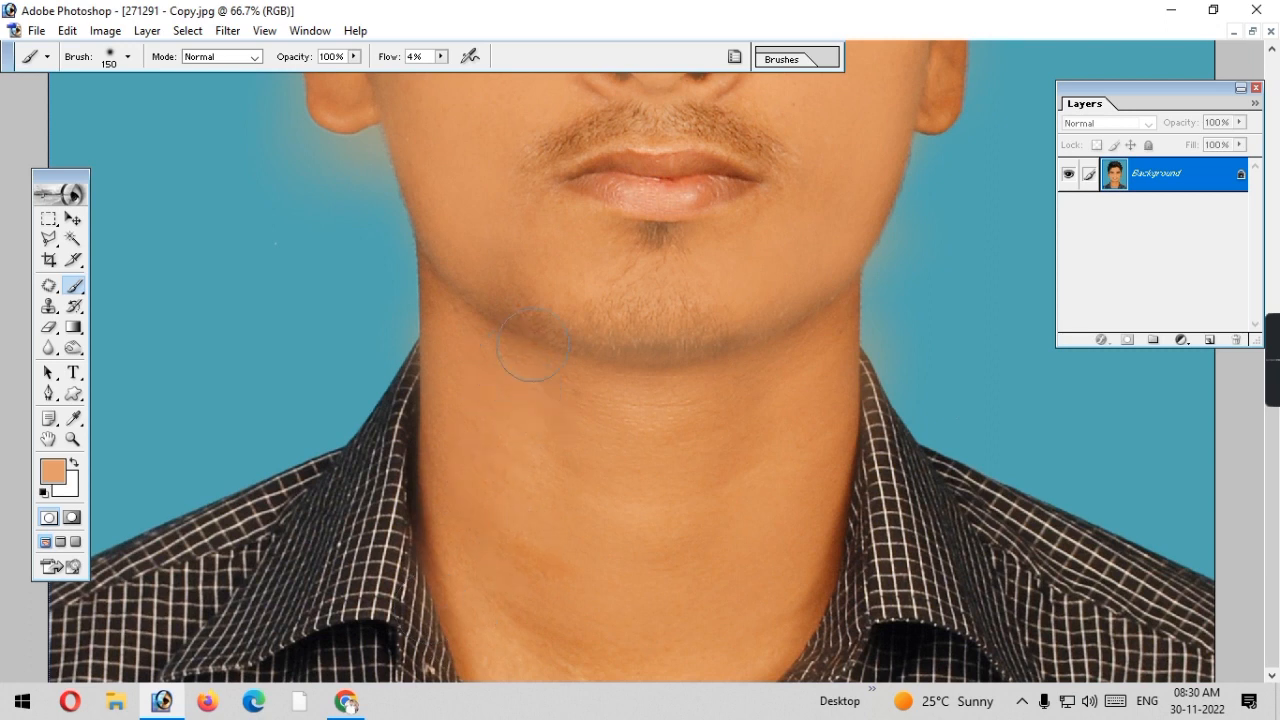
pyautogui.moveTo(722, 379)
pyautogui.mouseDown()
pyautogui.moveTo(515, 478)
pyautogui.moveTo(725, 512)
pyautogui.moveTo(861, 348)
pyautogui.moveTo(728, 618)
pyautogui.moveTo(810, 630)
pyautogui.mouseUp()
pyautogui.moveTo(578, 601)
pyautogui.mouseDown()
pyautogui.moveTo(548, 606)
pyautogui.moveTo(503, 535)
pyautogui.mouseUp()
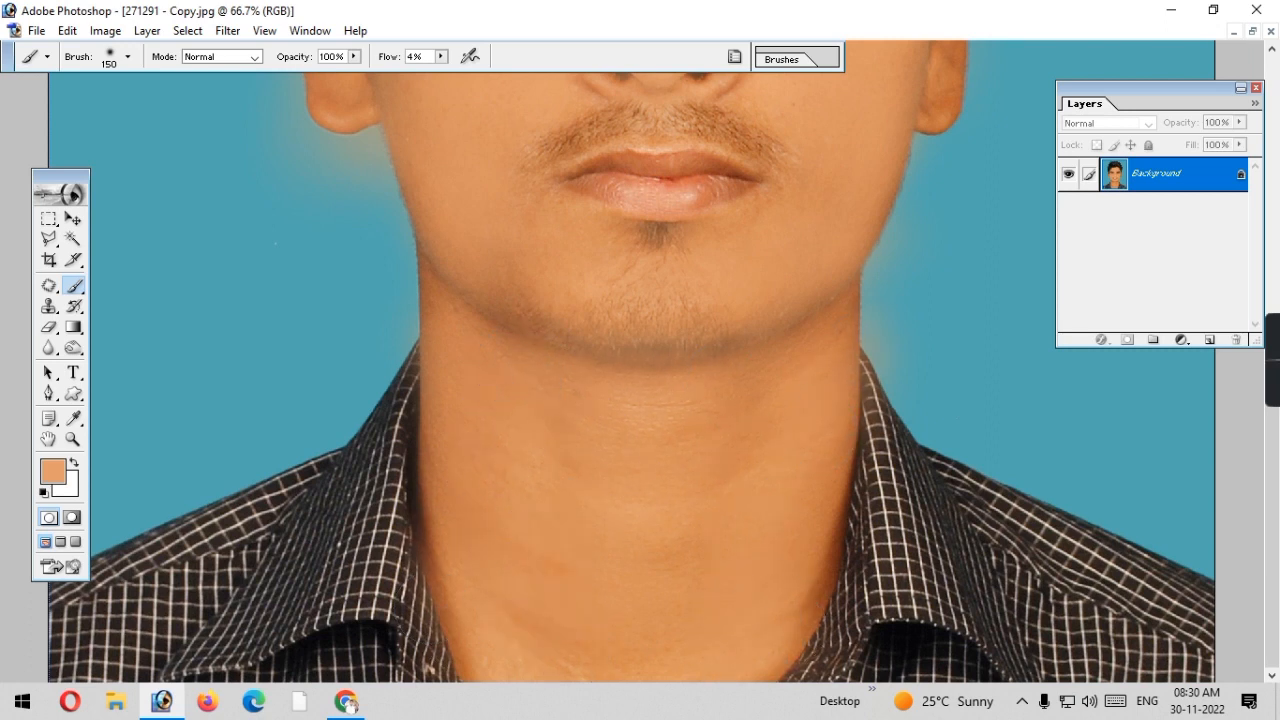
pyautogui.scroll(6, 751, 580)
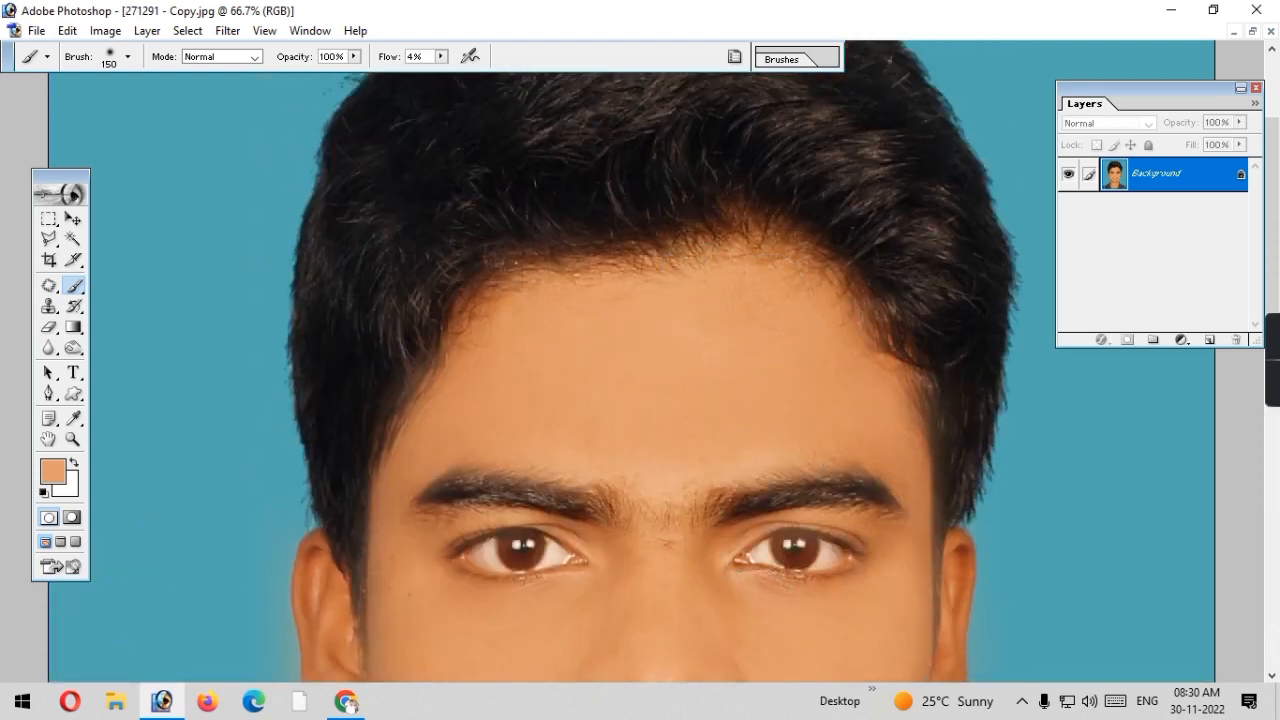
pyautogui.scroll(-3, 650, 497)
pyautogui.scroll(-2, 650, 497)
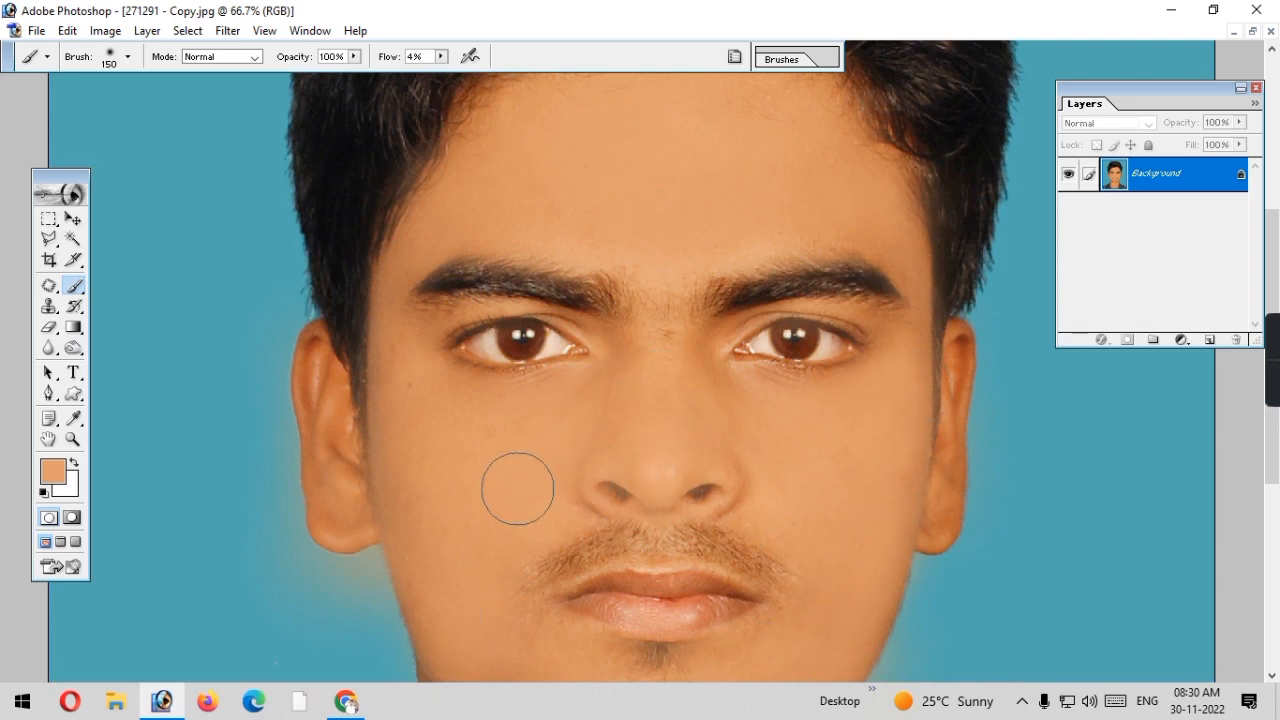
# Step: Darken the hair using the Burn tool on Midtones at 27% exposure, with the brush enlarged to 400 px
pyautogui.hotkey('ctrl', '-')
pyautogui.hotkey('ctrl', '-')
pyautogui.hotkey('ctrl', '-')
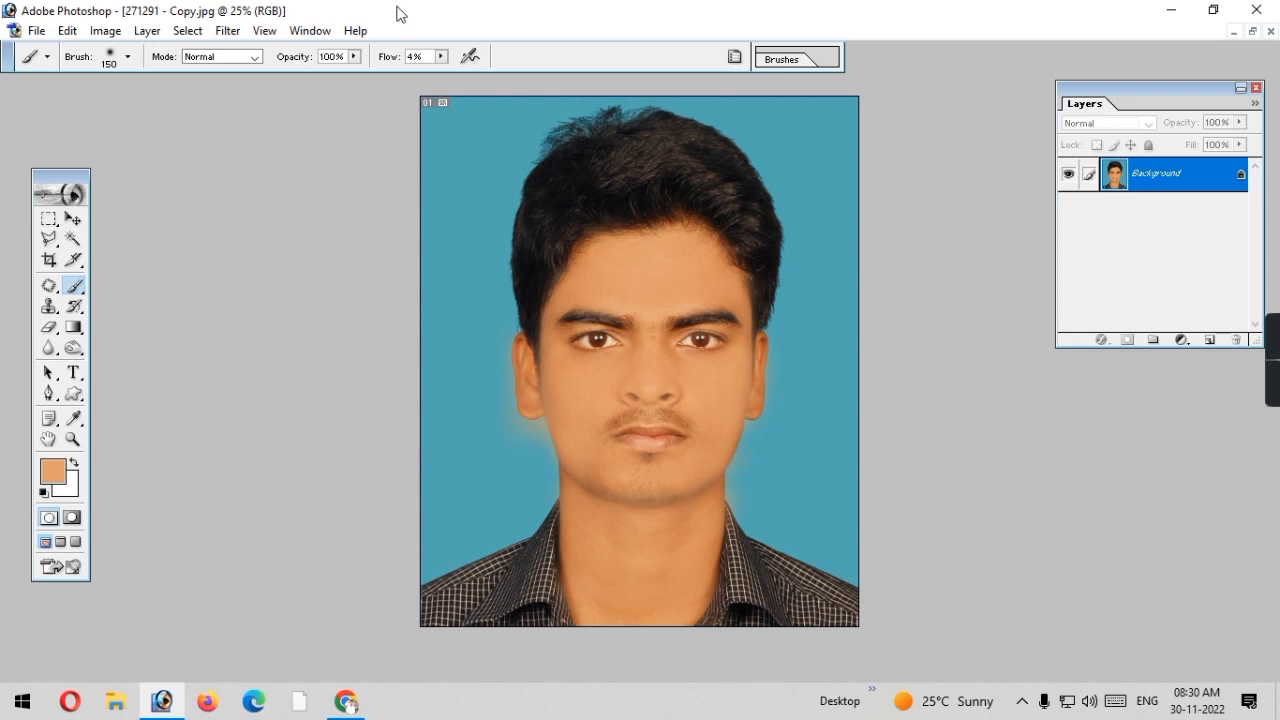
pyautogui.click(75, 348)
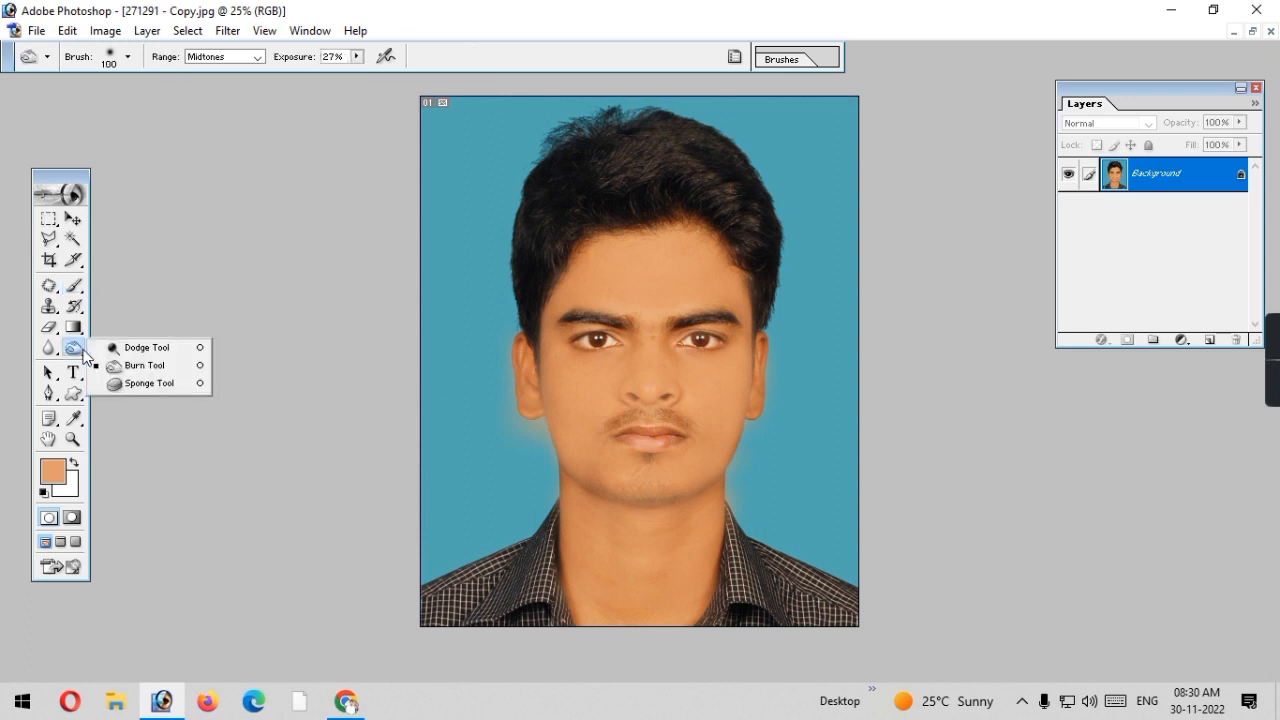
pyautogui.click(141, 365)
pyautogui.press(']')
pyautogui.press(']')
pyautogui.press(']')
pyautogui.press(']')
pyautogui.press(']')
pyautogui.press(']')
pyautogui.press(']')
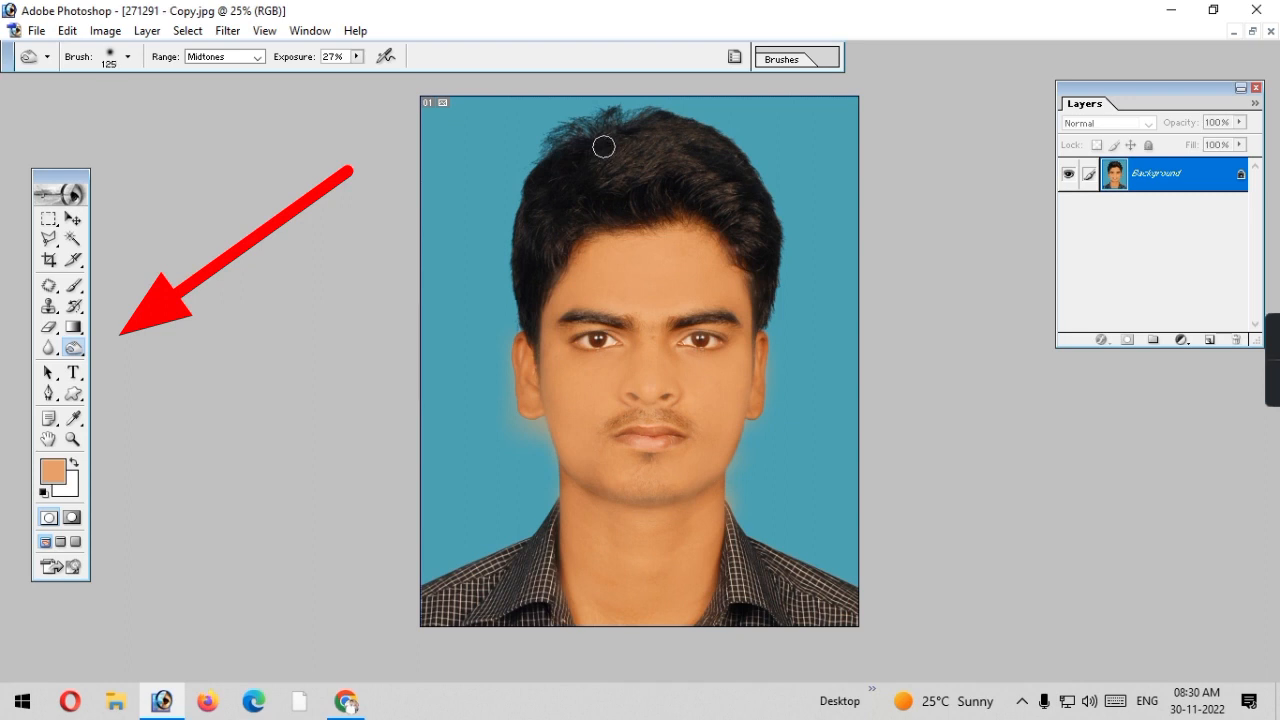
pyautogui.moveTo(674, 153)
pyautogui.mouseDown()
pyautogui.moveTo(601, 166)
pyautogui.moveTo(671, 177)
pyautogui.moveTo(732, 221)
pyautogui.moveTo(724, 151)
pyautogui.moveTo(700, 148)
pyautogui.moveTo(733, 199)
pyautogui.mouseUp()
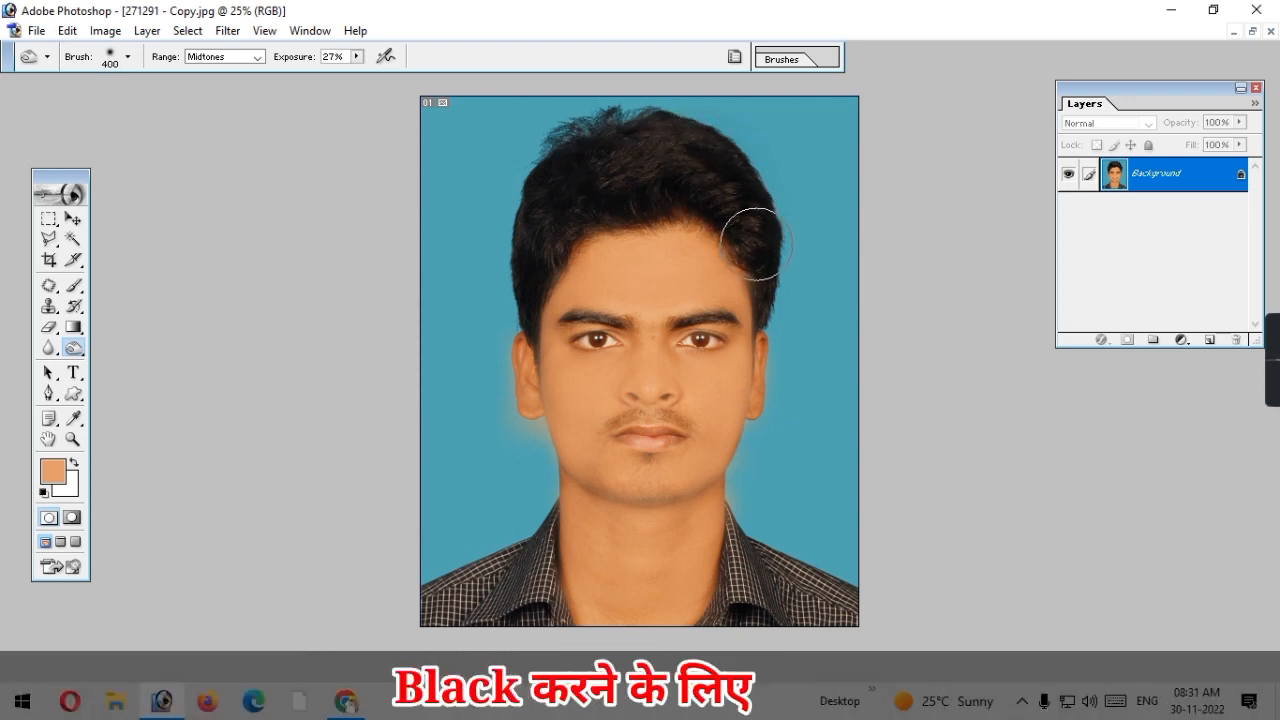
pyautogui.press(']')
pyautogui.press(']')
pyautogui.press('[')
pyautogui.press('[')
# Step: Darken both eyebrows with the Burn tool, reducing the brush to 70 px
pyautogui.press('[')
pyautogui.press('[')
pyautogui.press('[')
pyautogui.press('[')
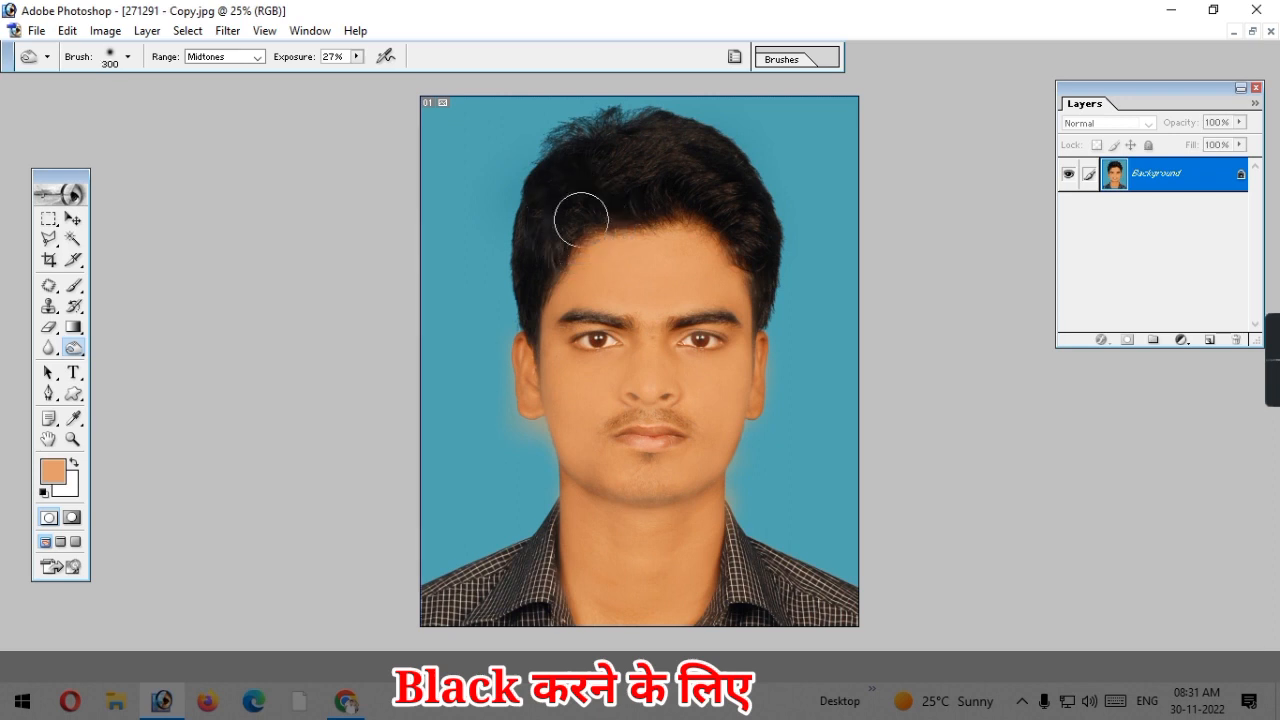
pyautogui.hotkey('ctrl', '0')
pyautogui.hotkey('ctrl', '=')
pyautogui.hotkey('ctrl', '=')
pyautogui.hotkey('ctrl', '=')
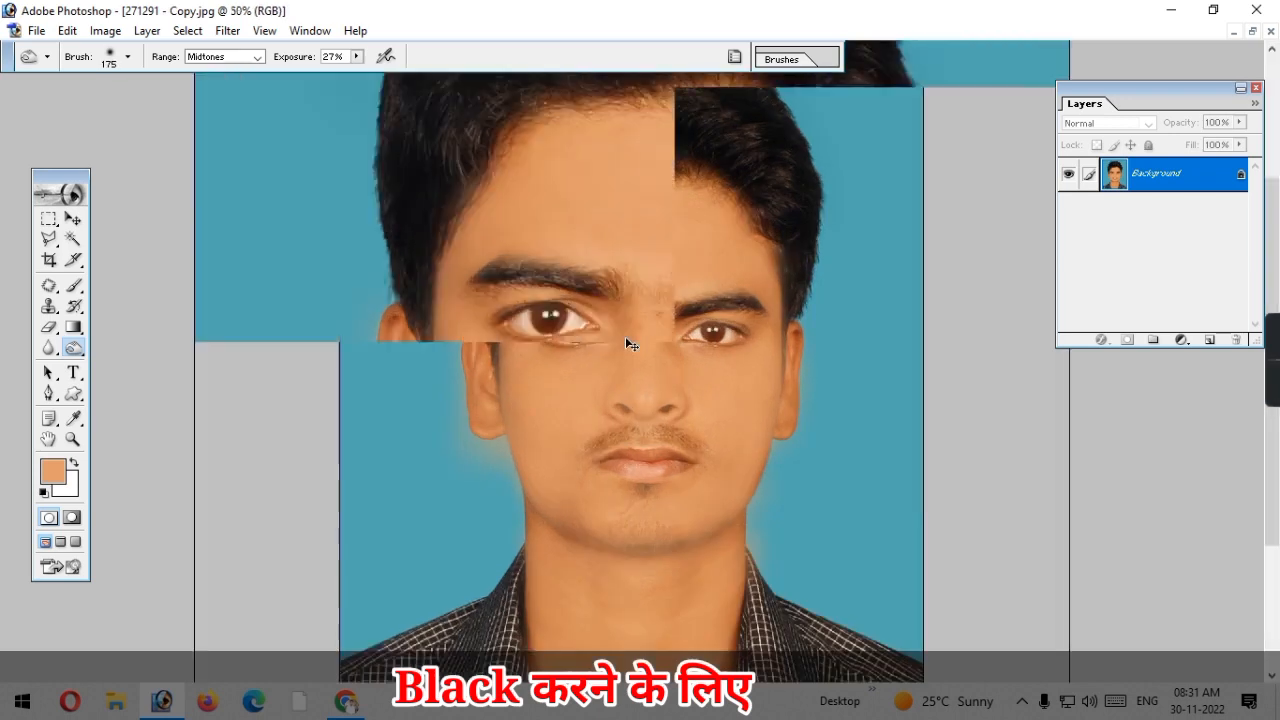
pyautogui.scroll(2, 600, 320)
pyautogui.press('[')
pyautogui.press('[')
pyautogui.press('[')
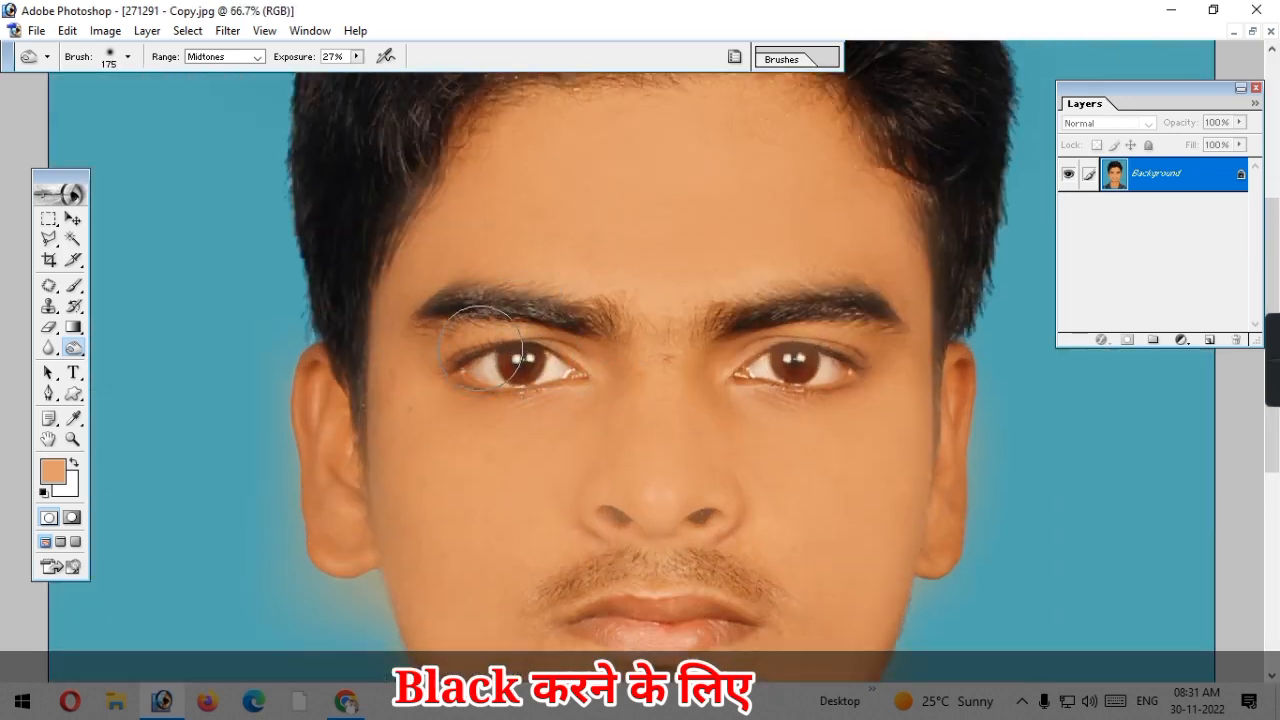
pyautogui.press('[')
pyautogui.moveTo(501, 308)
pyautogui.mouseDown()
pyautogui.moveTo(594, 331)
pyautogui.moveTo(465, 310)
pyautogui.mouseUp()
pyautogui.moveTo(720, 322); pyautogui.dragTo(781, 311)
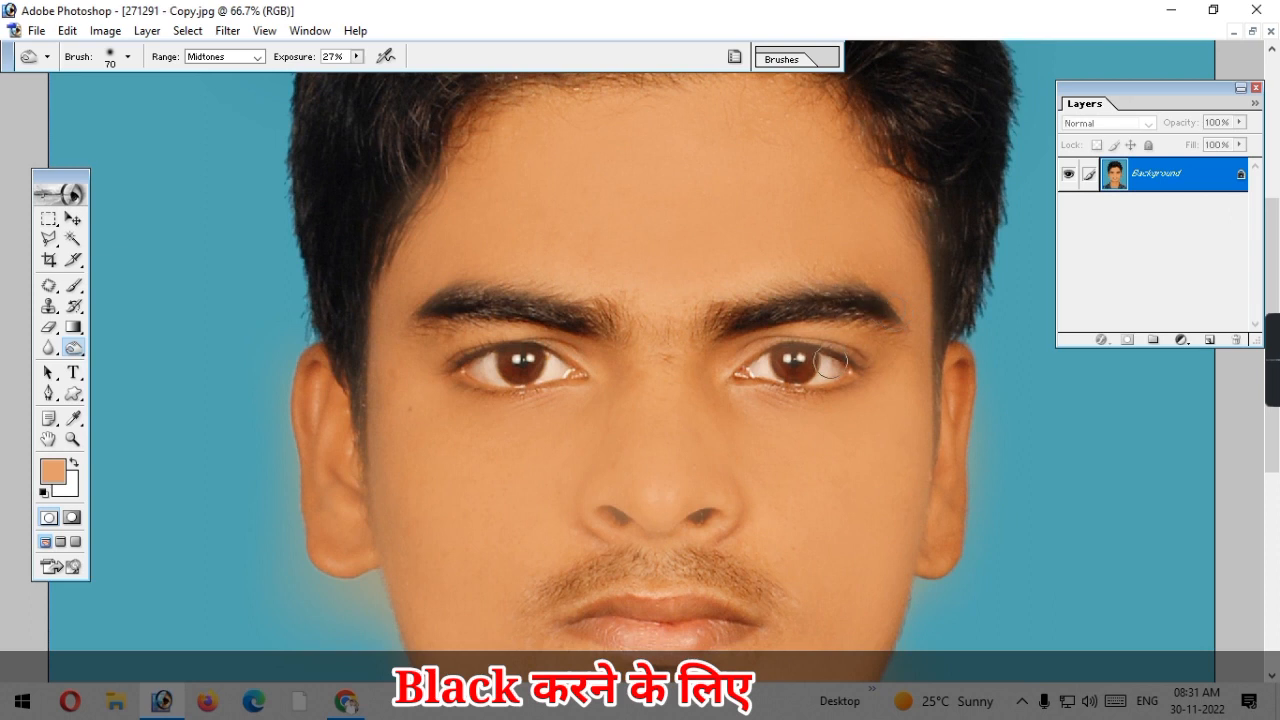
# Step: Darken the irises of both eyes with a 100 px Burn brush
pyautogui.press(']')
pyautogui.press(']')
pyautogui.press(']')
pyautogui.click(795, 363)
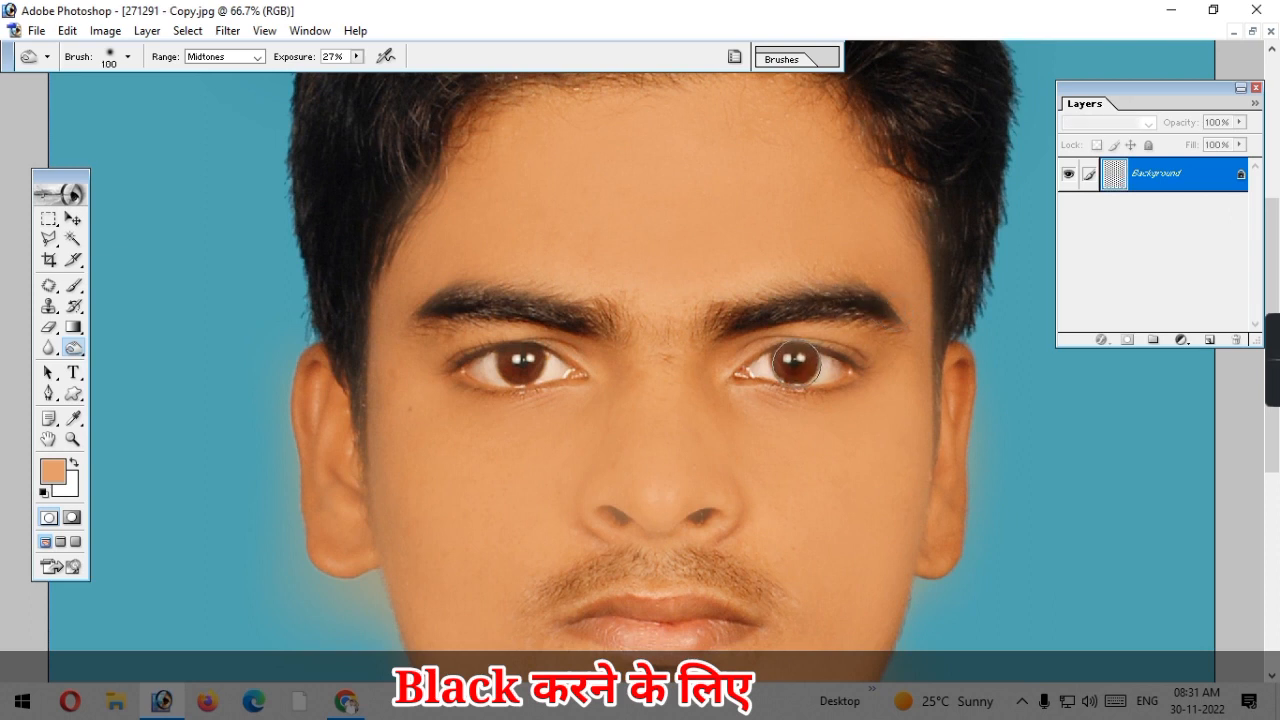
pyautogui.moveTo(526, 364); pyautogui.dragTo(520, 362)
pyautogui.click(520, 360)
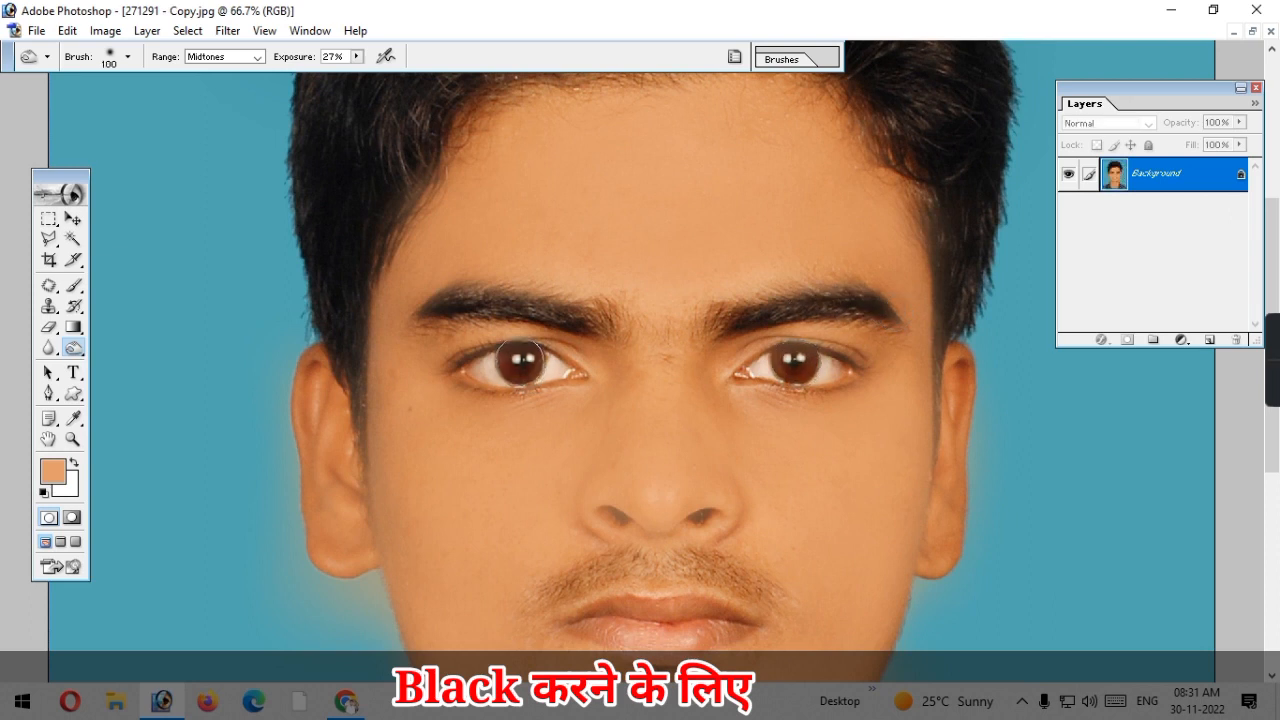
# Step: Raise the brightness and contrast of the whole photo slightly with Brightness/Contrast
pyautogui.hotkey('ctrl', '-')
pyautogui.hotkey('ctrl', '-')
pyautogui.hotkey('ctrl', '-')
pyautogui.hotkey('ctrl', '-')
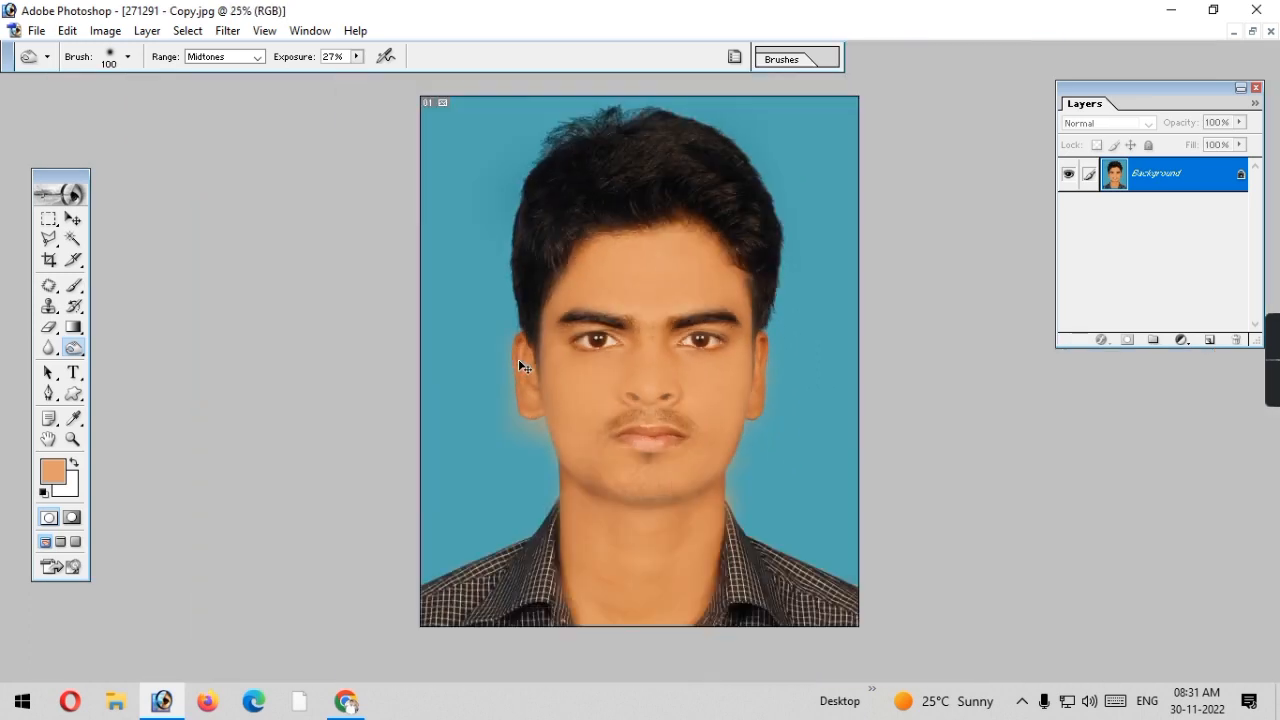
pyautogui.hotkey('ctrl', '0')
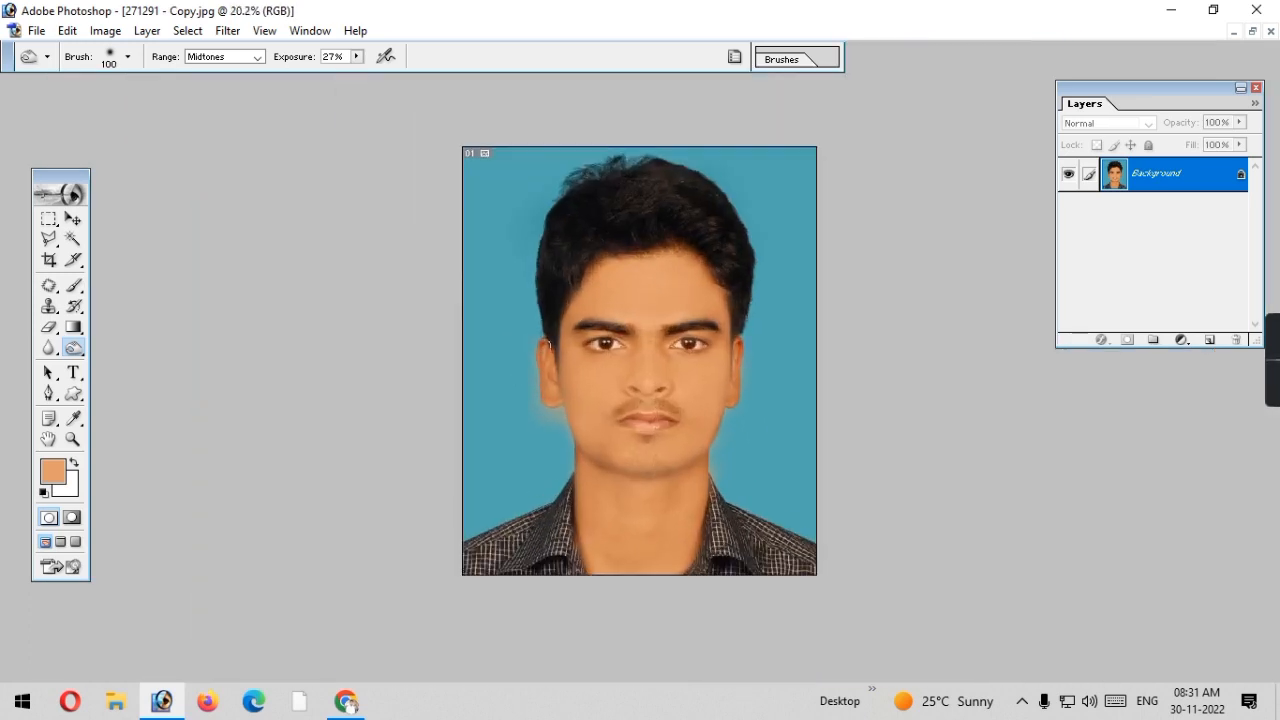
pyautogui.click(104, 31)
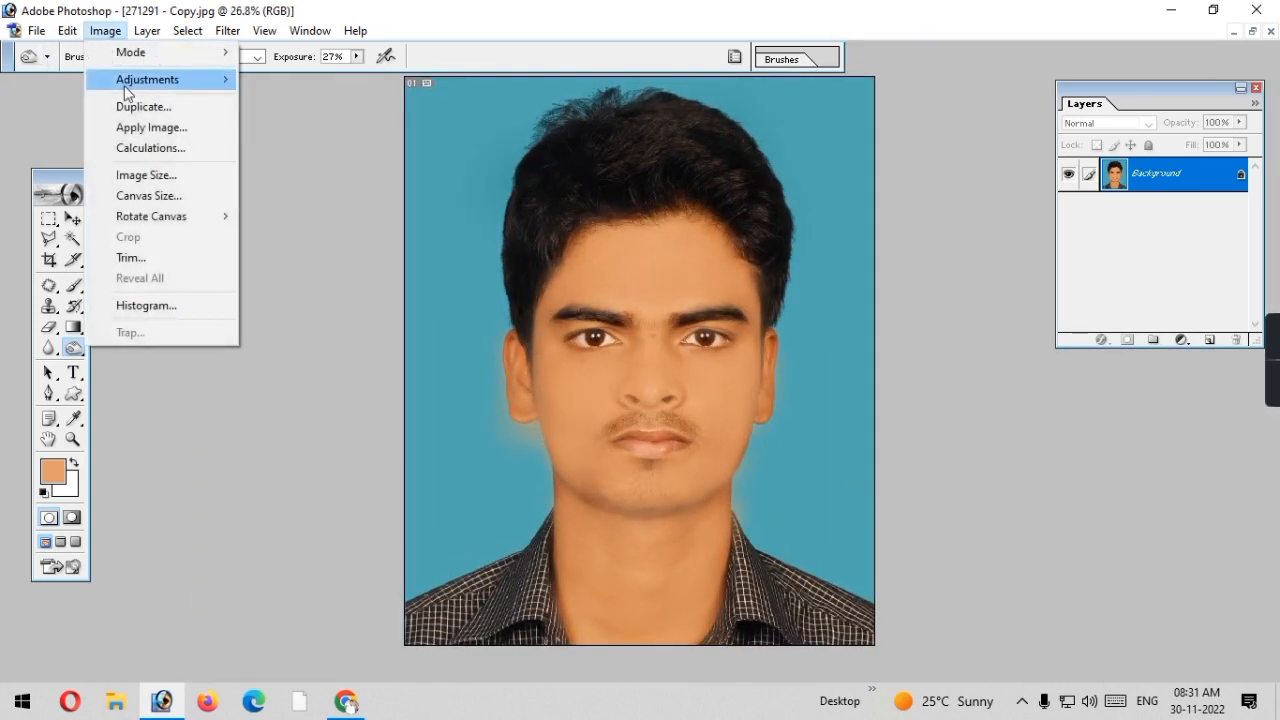
pyautogui.moveTo(128, 82)
pyautogui.click(359, 204)
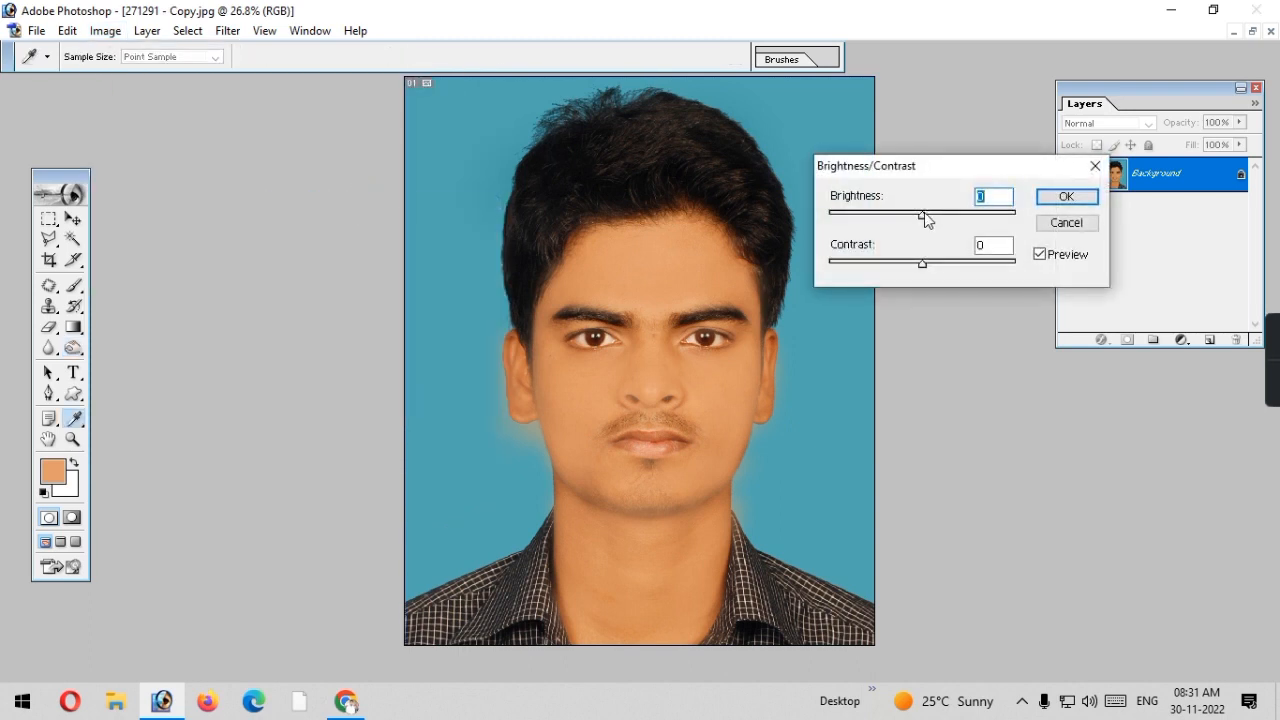
pyautogui.moveTo(923, 216); pyautogui.dragTo(925, 216)
pyautogui.moveTo(924, 263); pyautogui.dragTo(926, 263)
pyautogui.click(1066, 197)
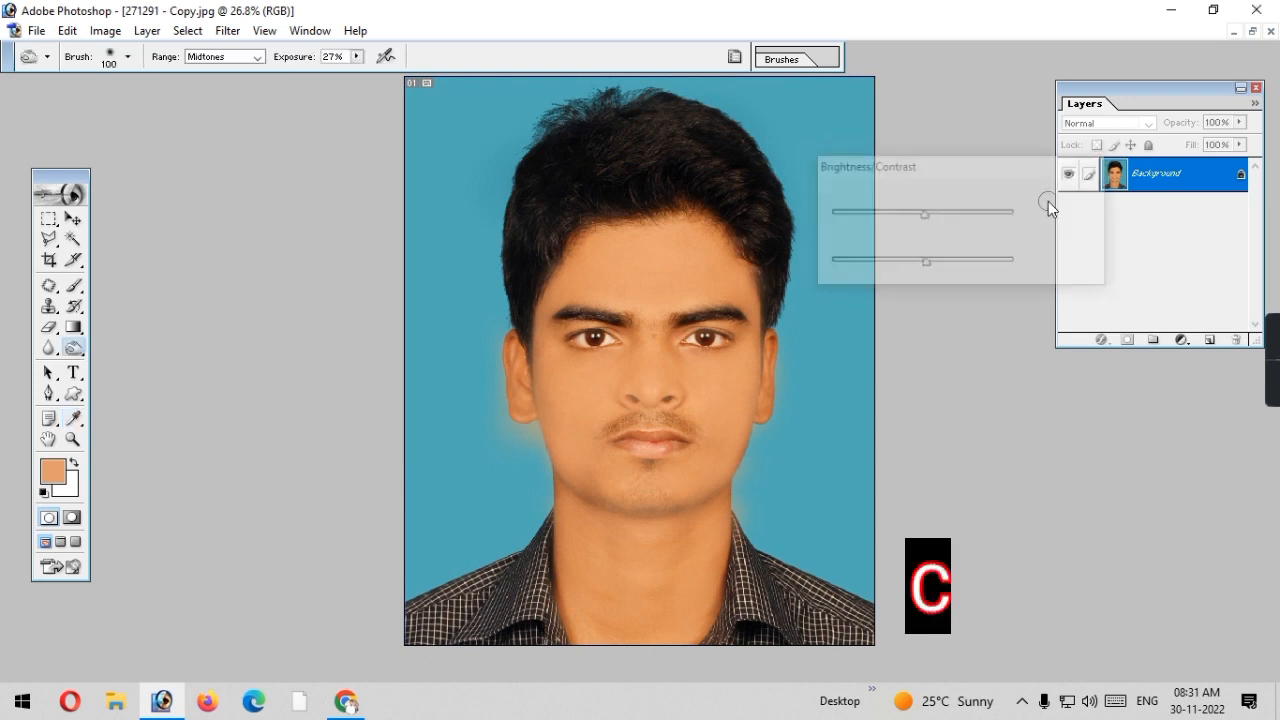
# Step: Fine-tune the photo's midtone colors with a Color Balance adjustment, keeping Preserve Luminosity on
pyautogui.hotkey('ctrl', 'b')
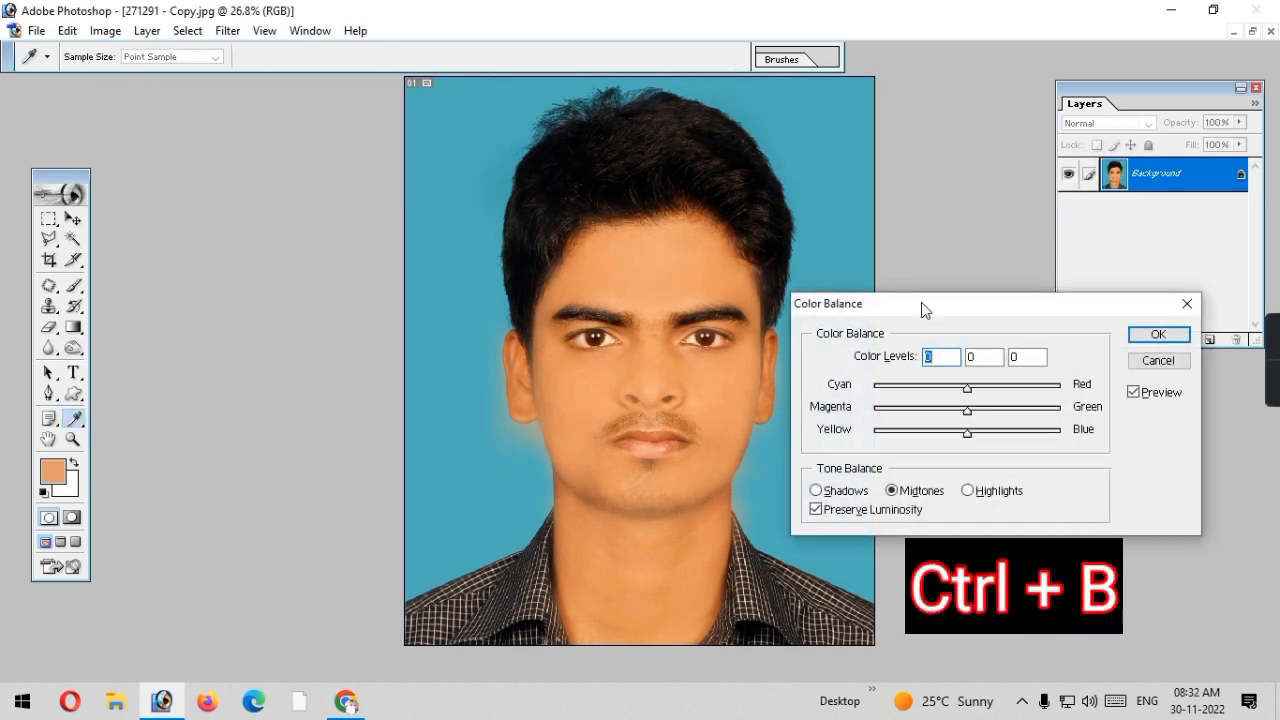
pyautogui.moveTo(920, 304); pyautogui.dragTo(967, 238)
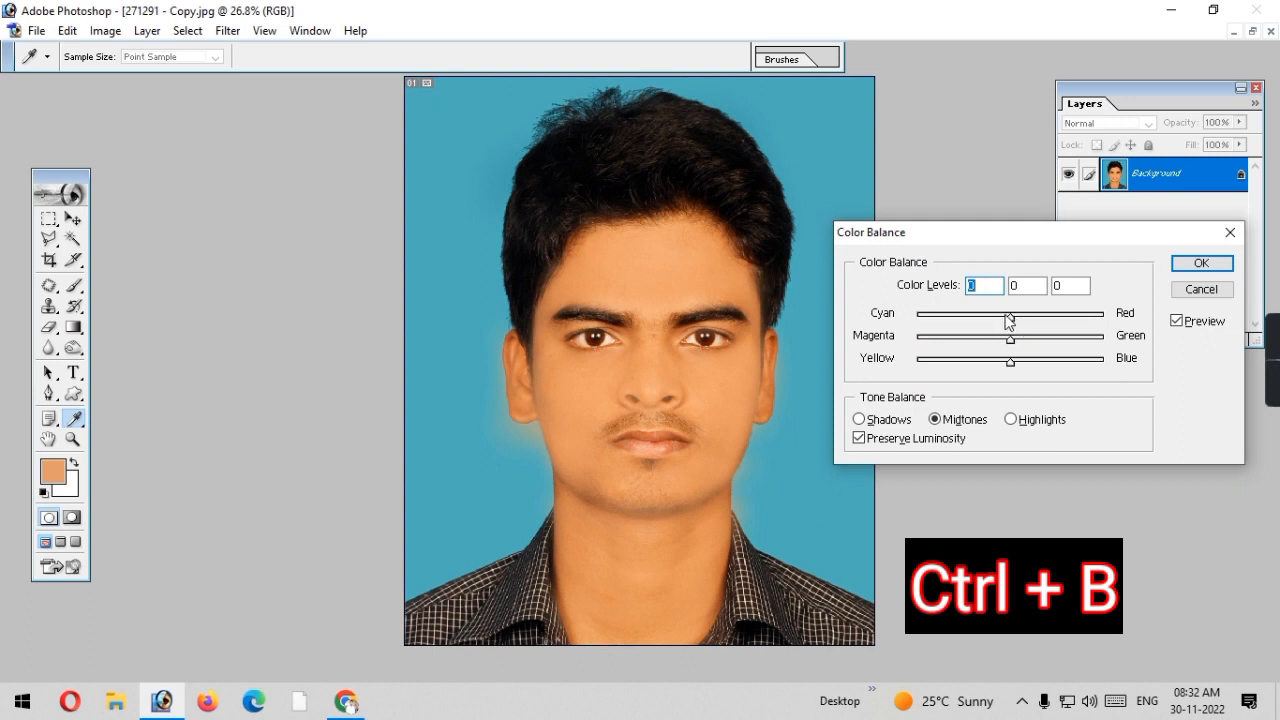
pyautogui.moveTo(1001, 318); pyautogui.dragTo(1019, 339)
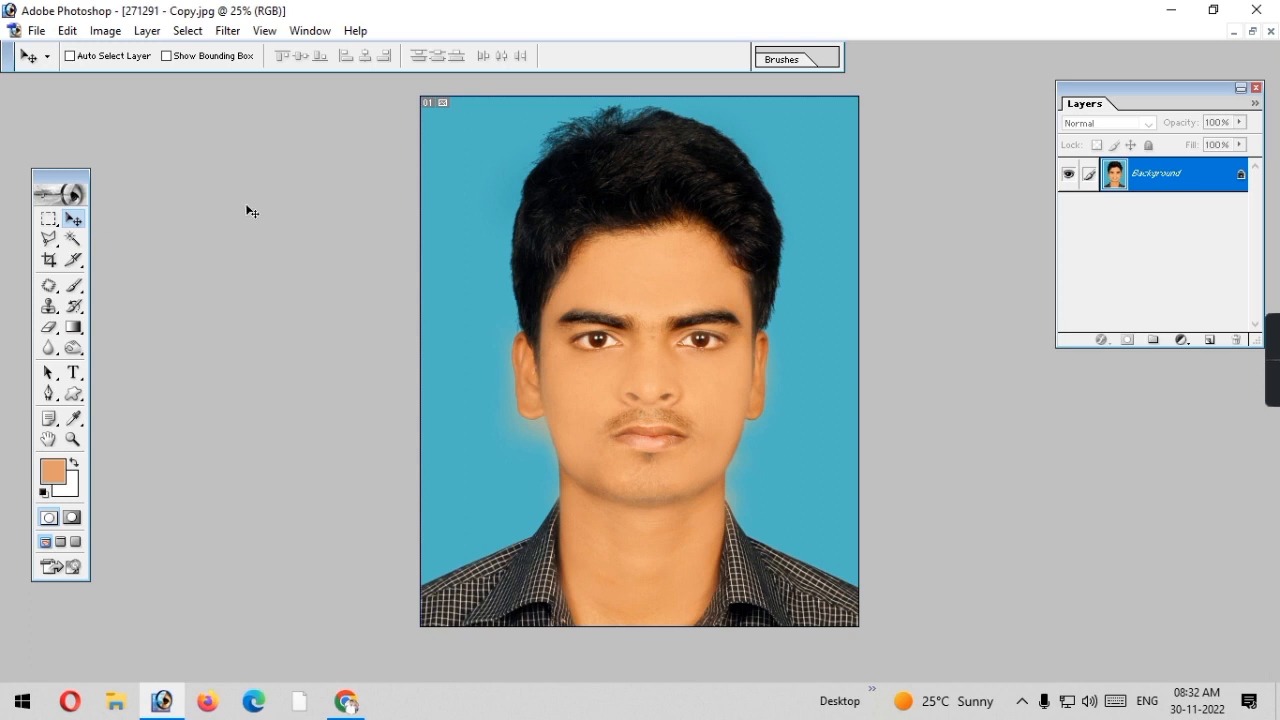
# Step: Restore the retouched photo to a floating window and open the original 271291 image from the Desktop
pyautogui.click(1252, 31)
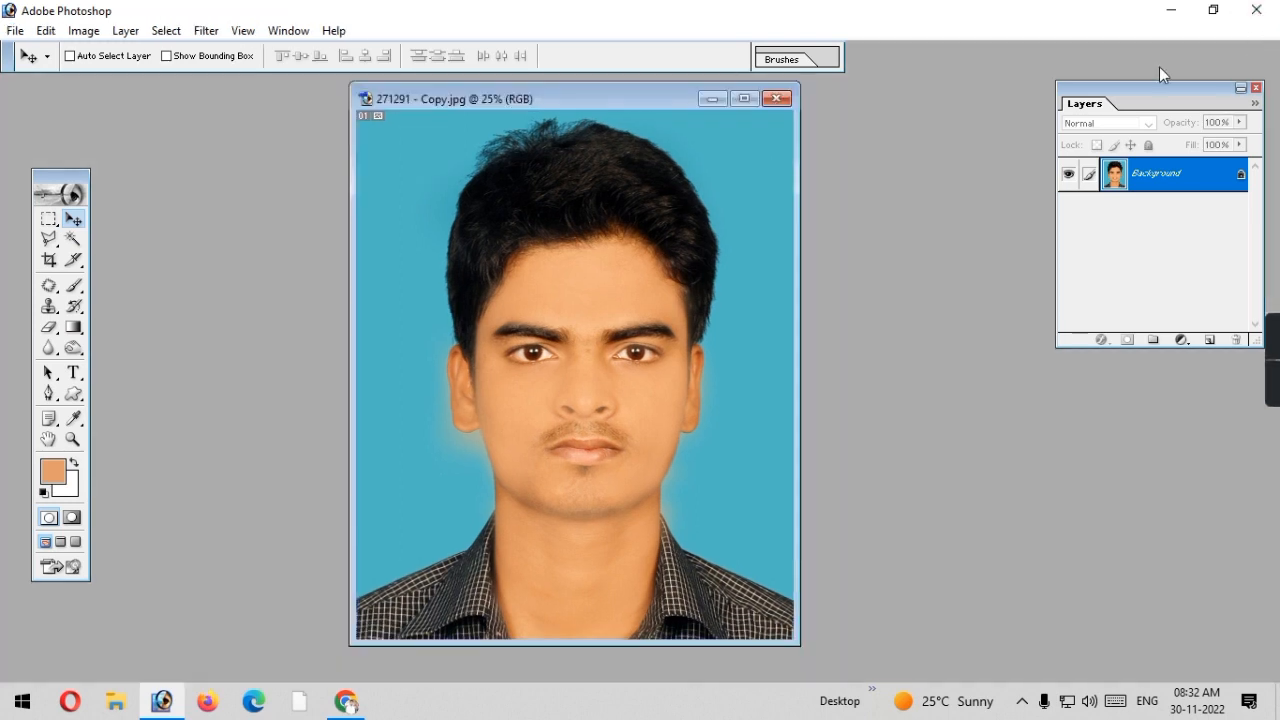
pyautogui.doubleClick(969, 129)
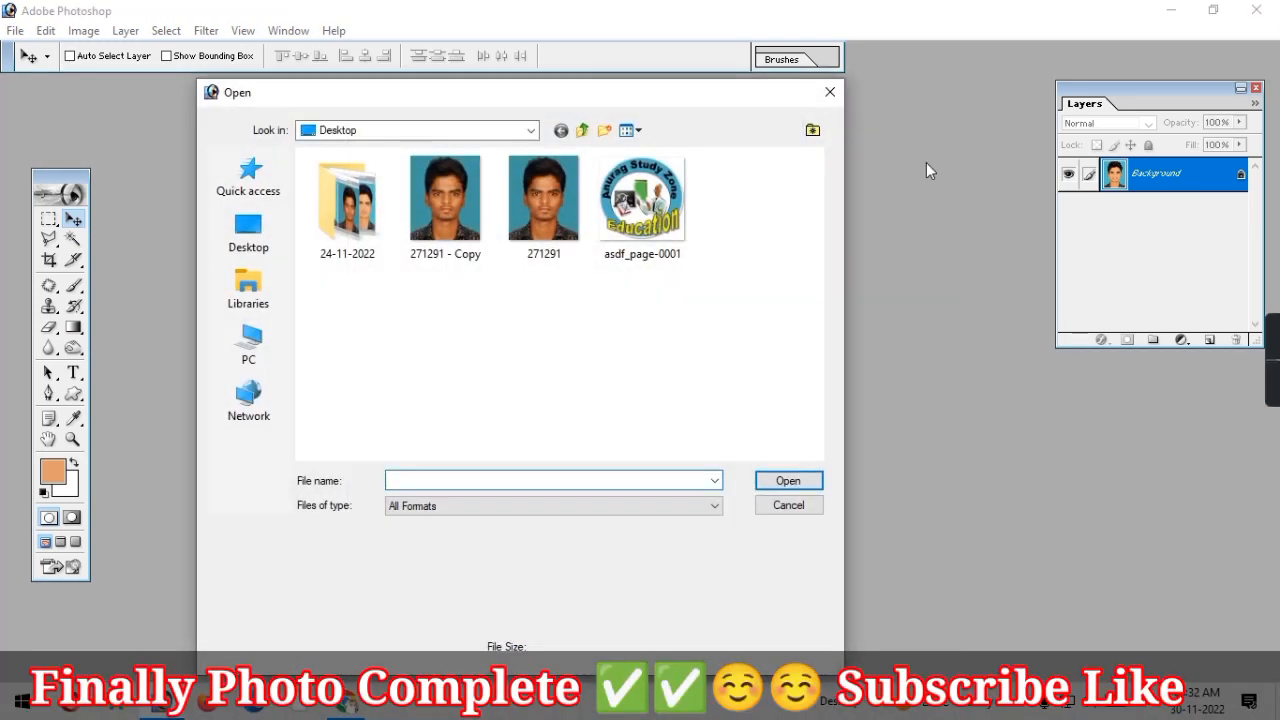
pyautogui.doubleClick(556, 232)
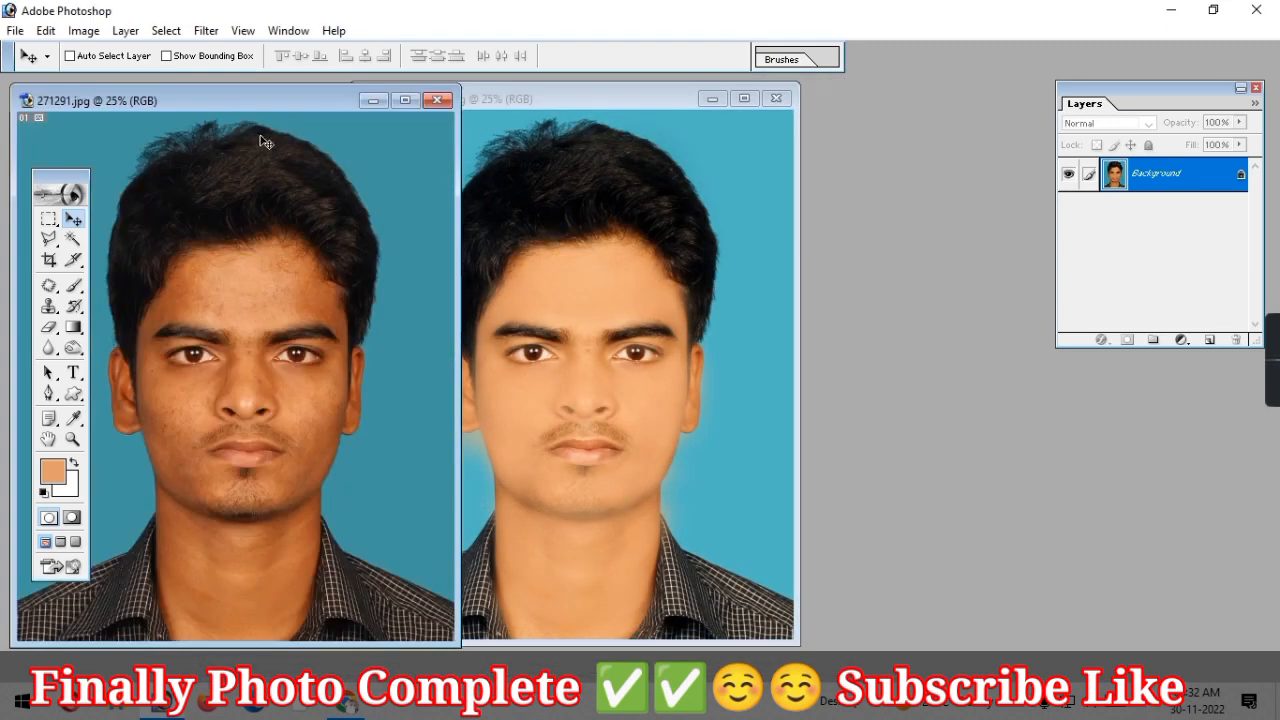
# Step: Arrange the original 271291.jpg and the retouched 271291 - Copy.jpg windows side by side for a before-and-after comparison
pyautogui.moveTo(206, 100); pyautogui.dragTo(271, 150)
pyautogui.click(565, 95)
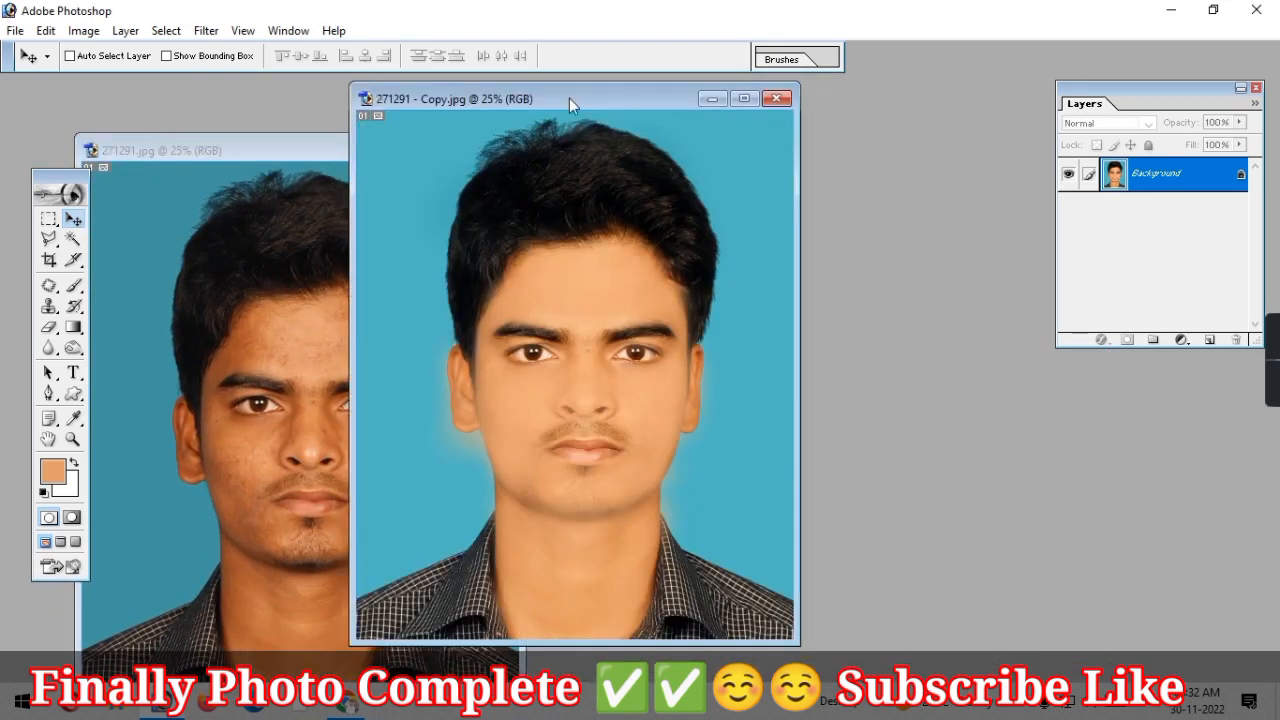
pyautogui.moveTo(569, 98); pyautogui.dragTo(797, 140)
pyautogui.moveTo(347, 151); pyautogui.dragTo(373, 105)
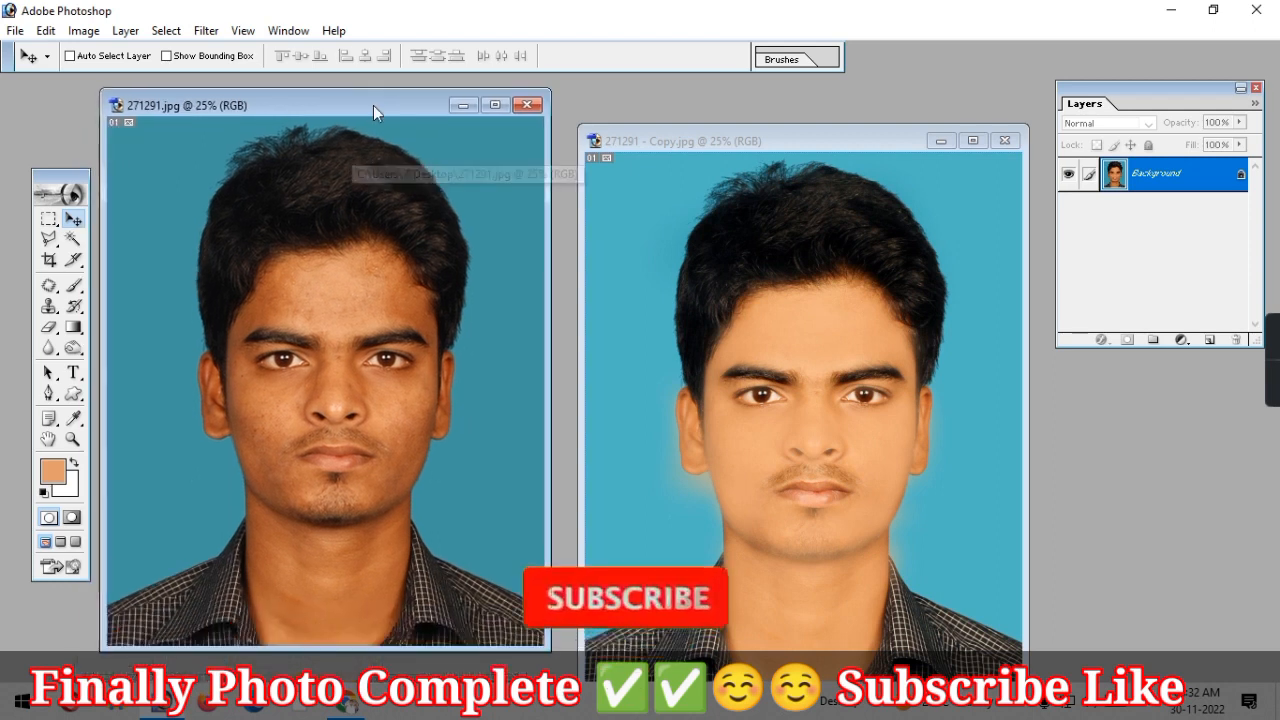
pyautogui.click(740, 137)
pyautogui.moveTo(740, 137); pyautogui.dragTo(716, 103)
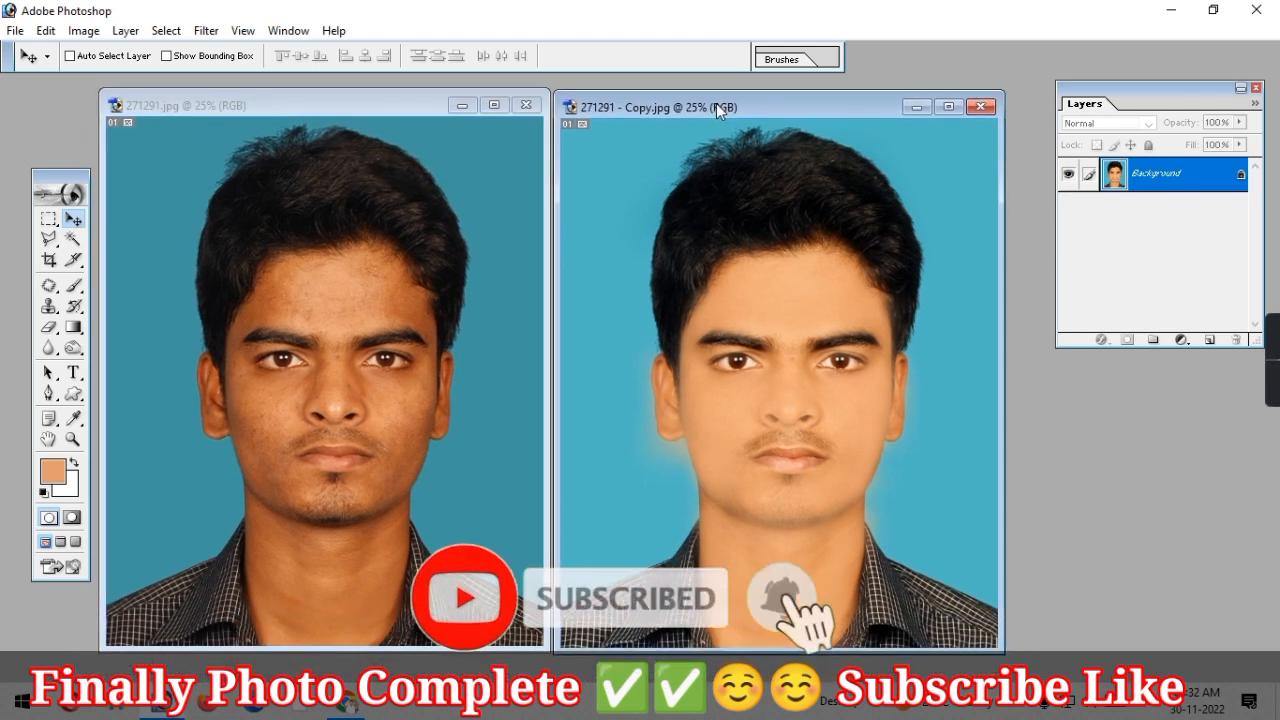